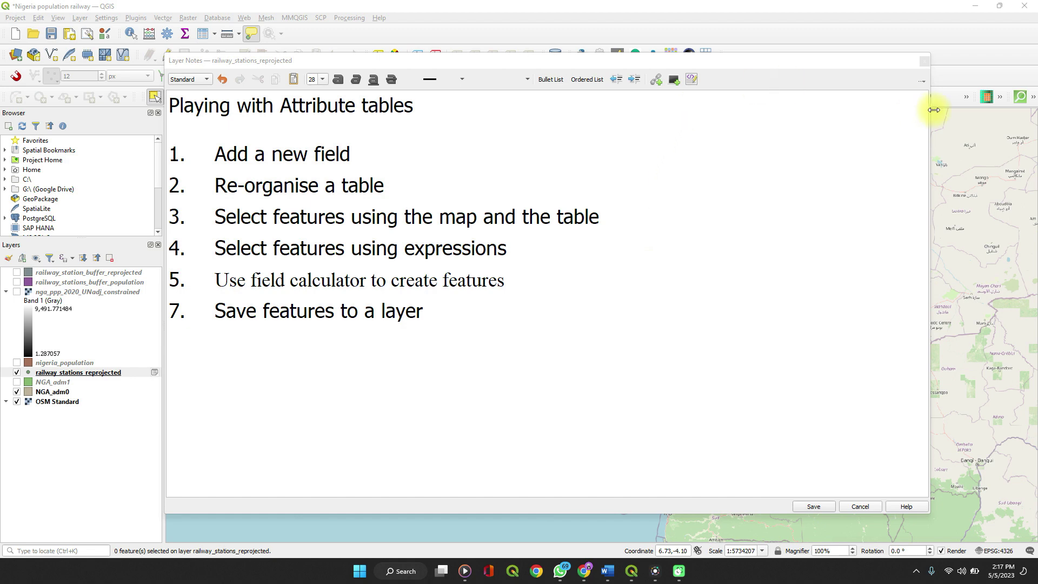
- Close the Layer Notes dialog for railway_stations_reprojected to reveal the Nigeria station map
click(924, 62)
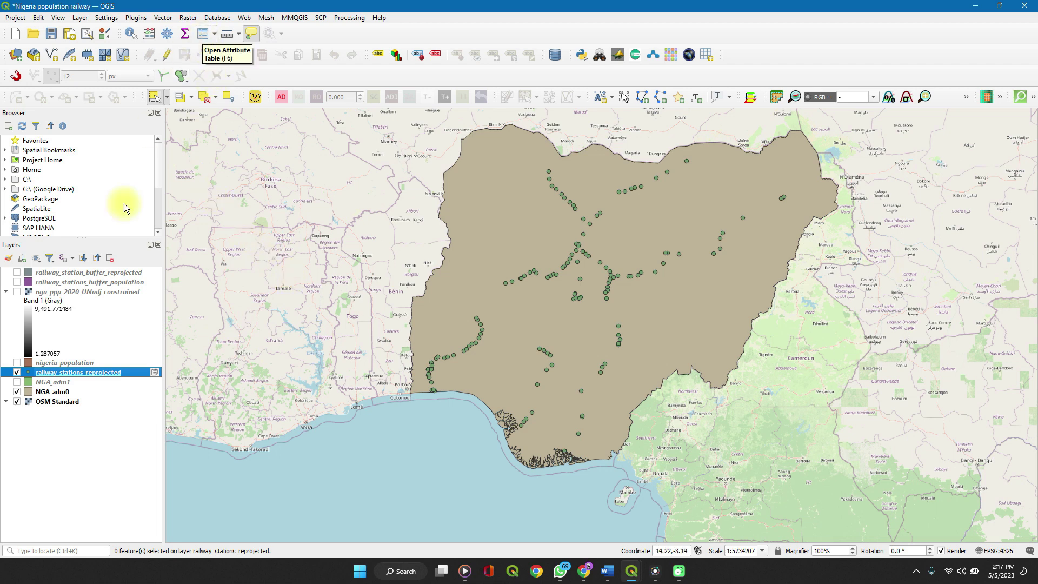
- Open the railway_stations_reprojected attribute table and shift its window left to uncover the map
right_click(54, 377)
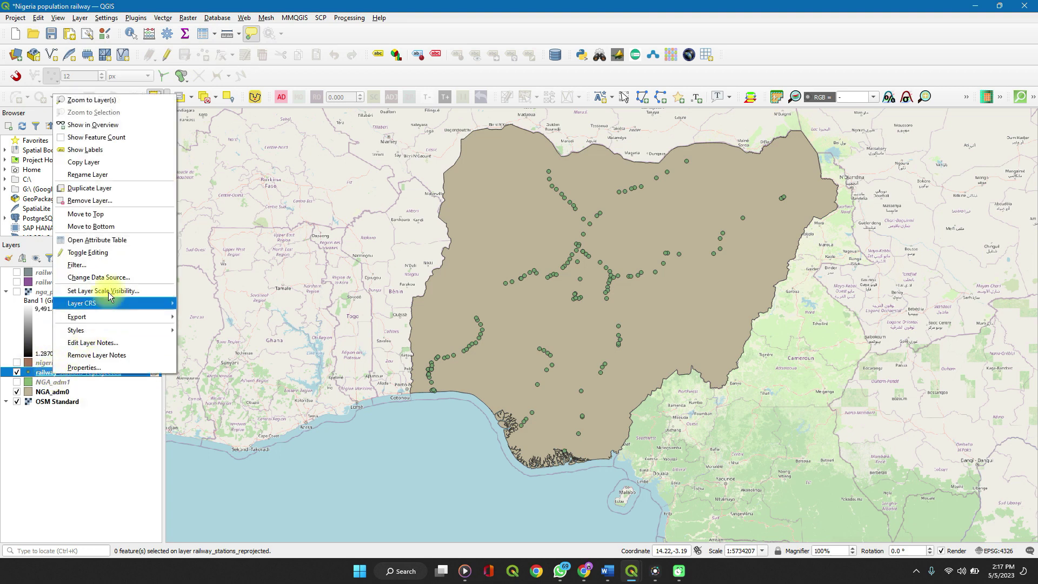
click(104, 243)
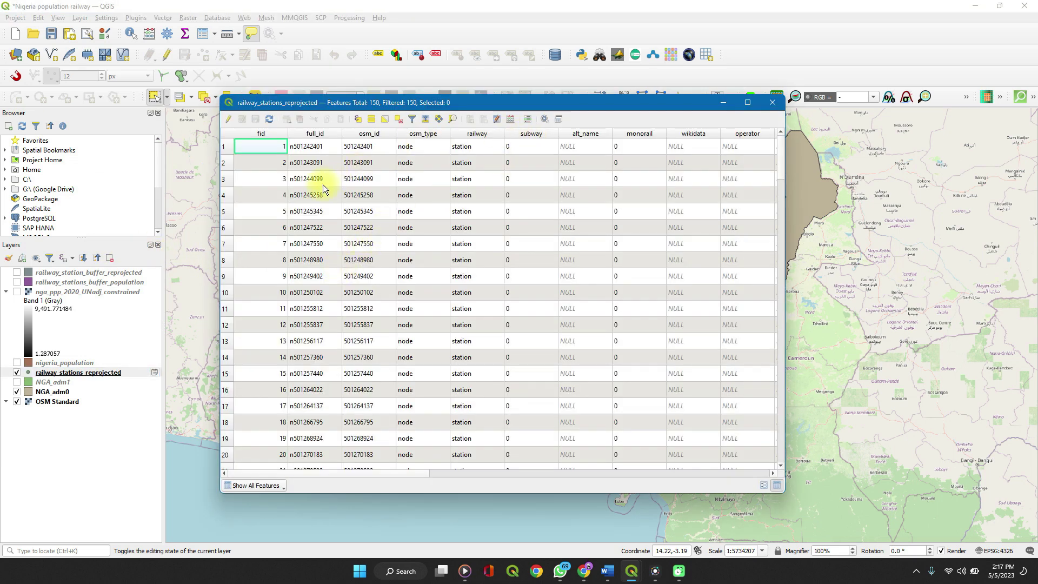
scroll(303, 184, down, 2)
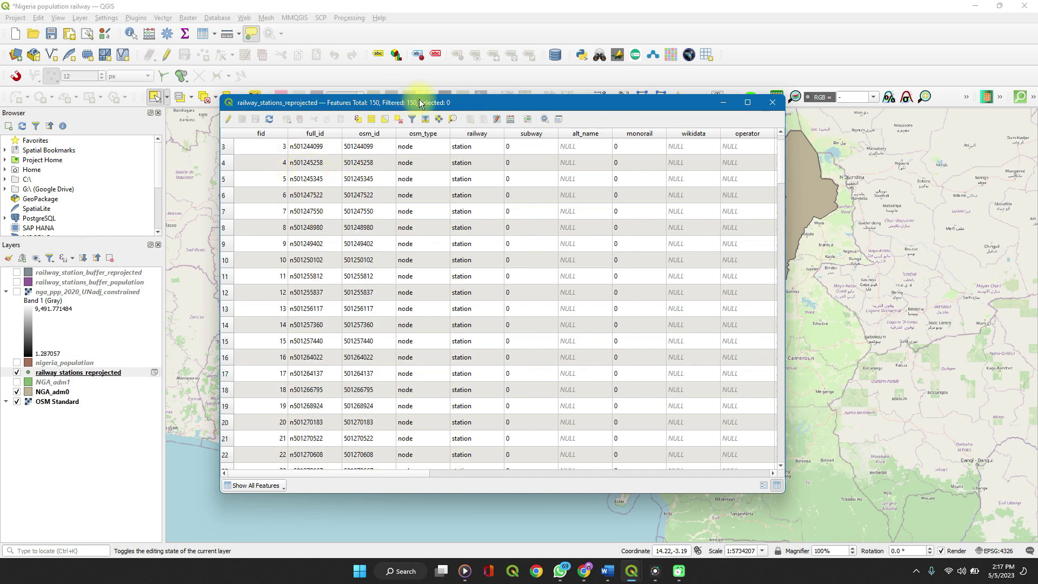
drag(420, 103, 261, 103)
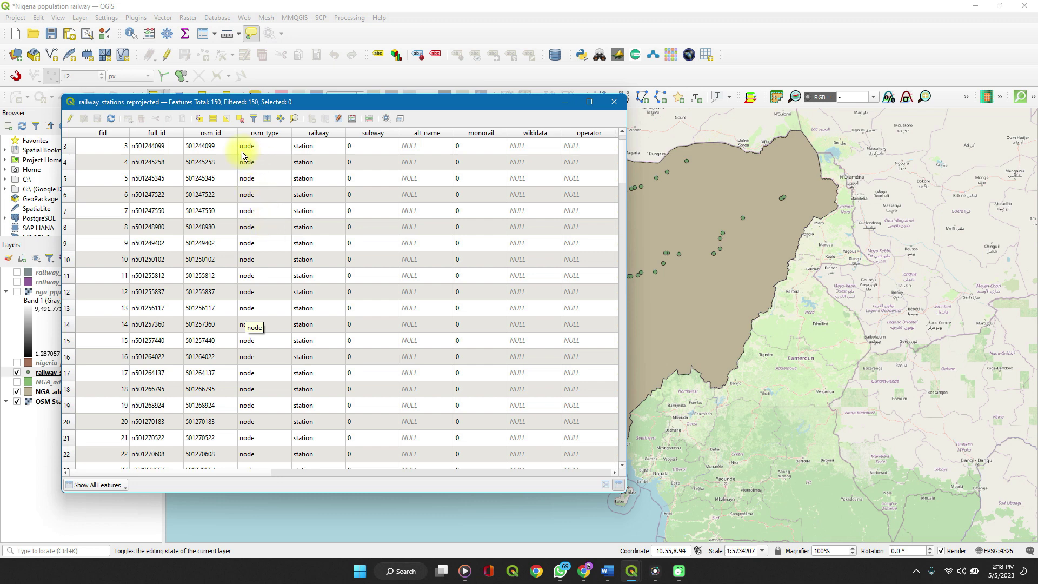
- Enable editing and add a Decimal number (real) field named 'spatial data h'
click(70, 119)
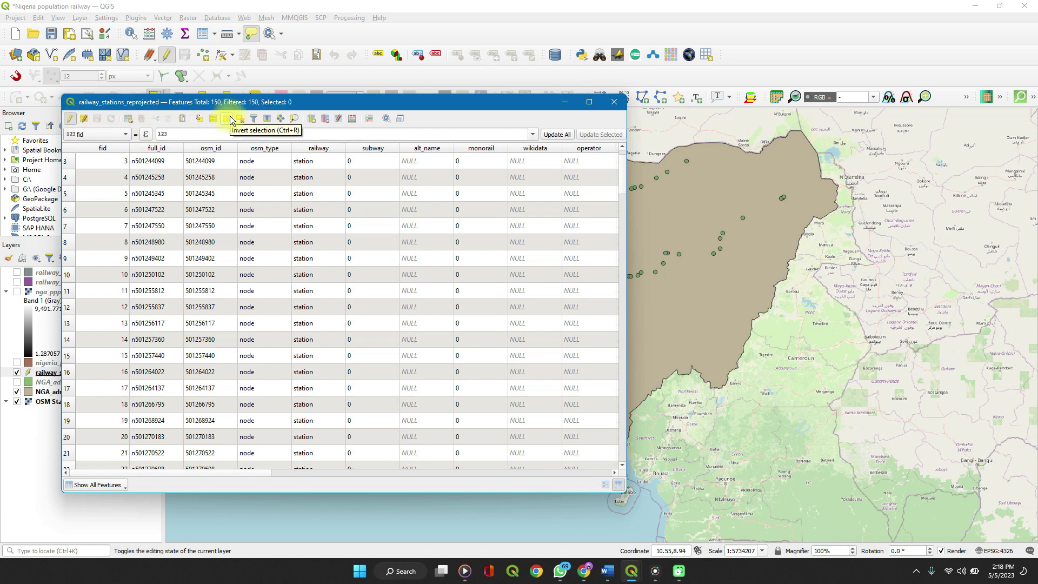
click(317, 117)
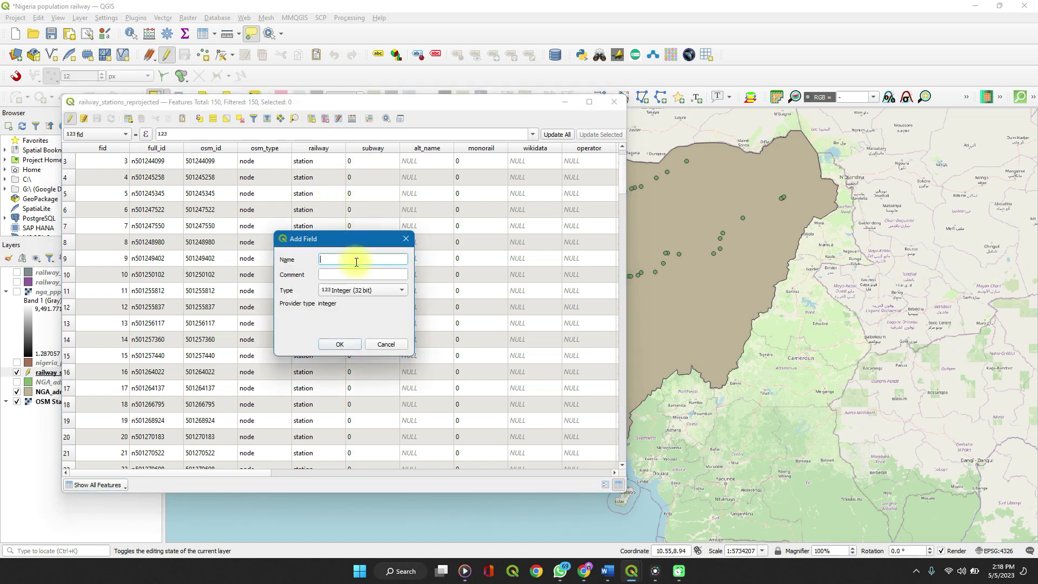
text(spatial data h)
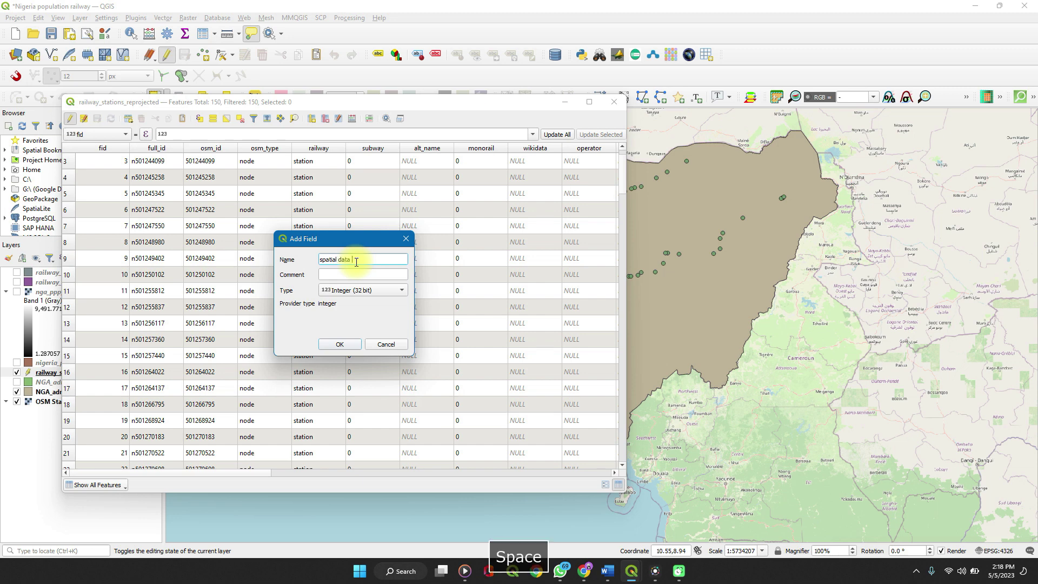
click(357, 291)
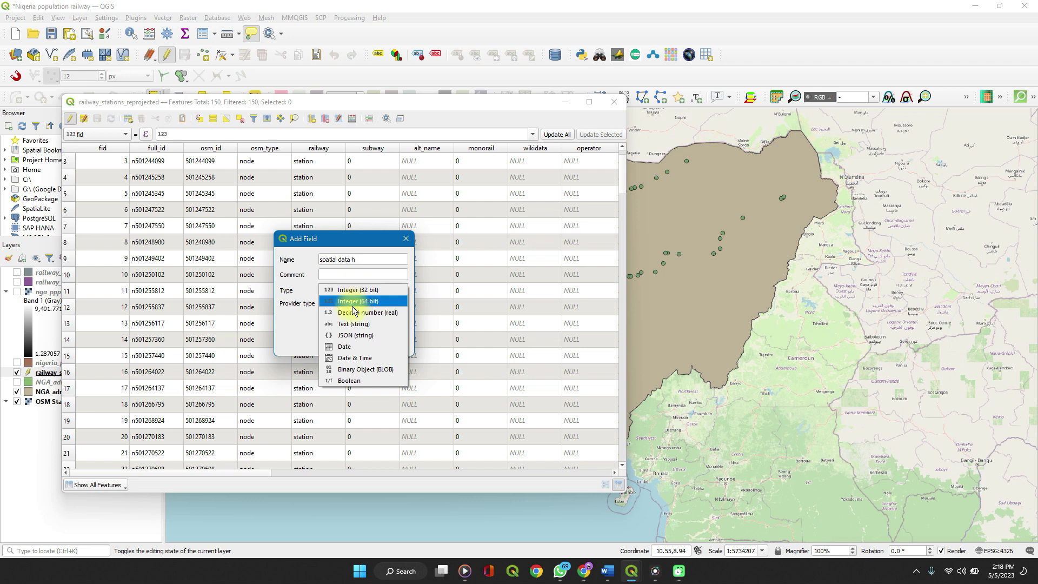
click(350, 312)
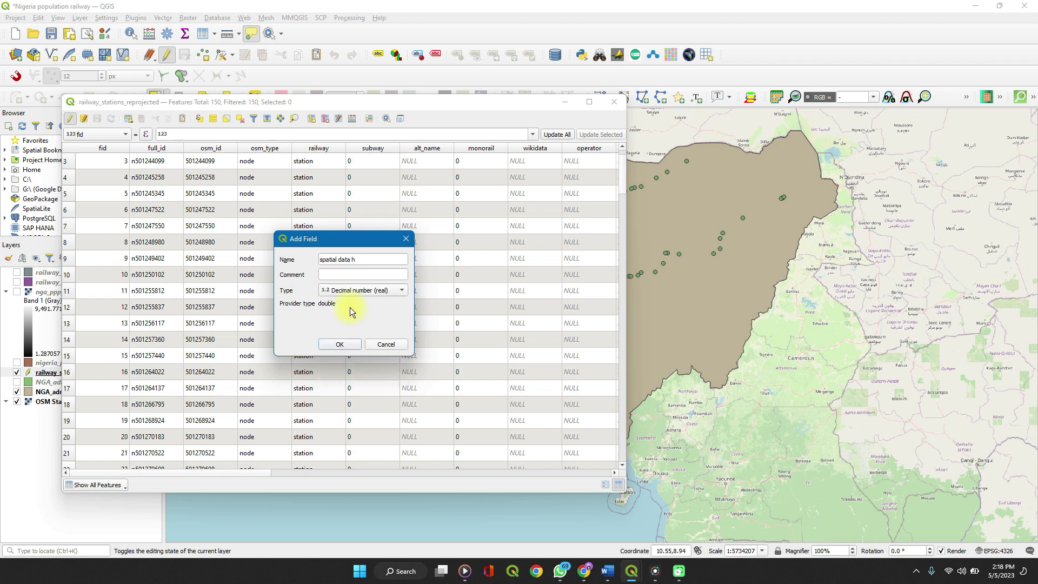
click(339, 345)
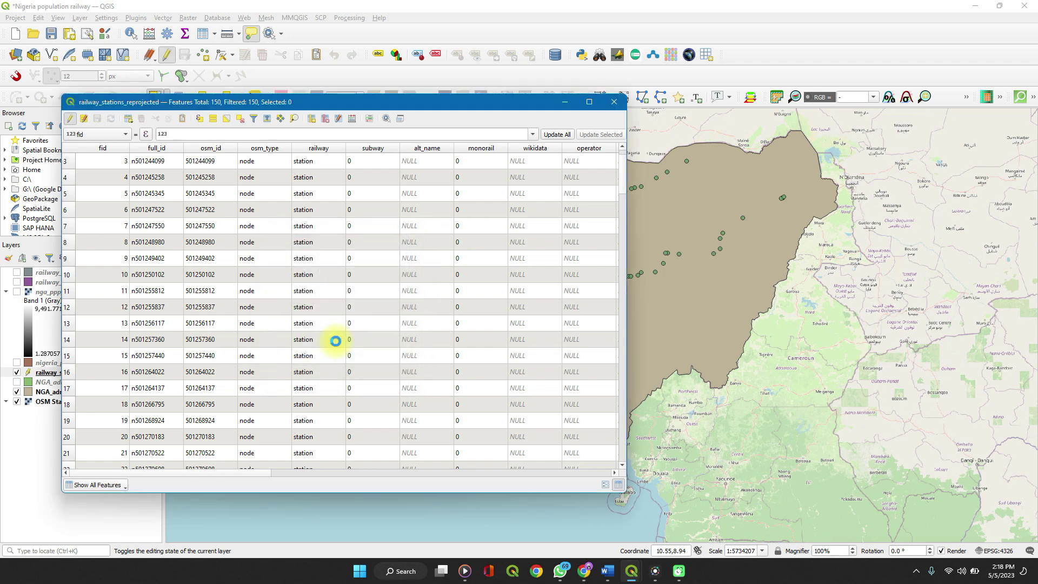
scroll(487, 239, right, 10)
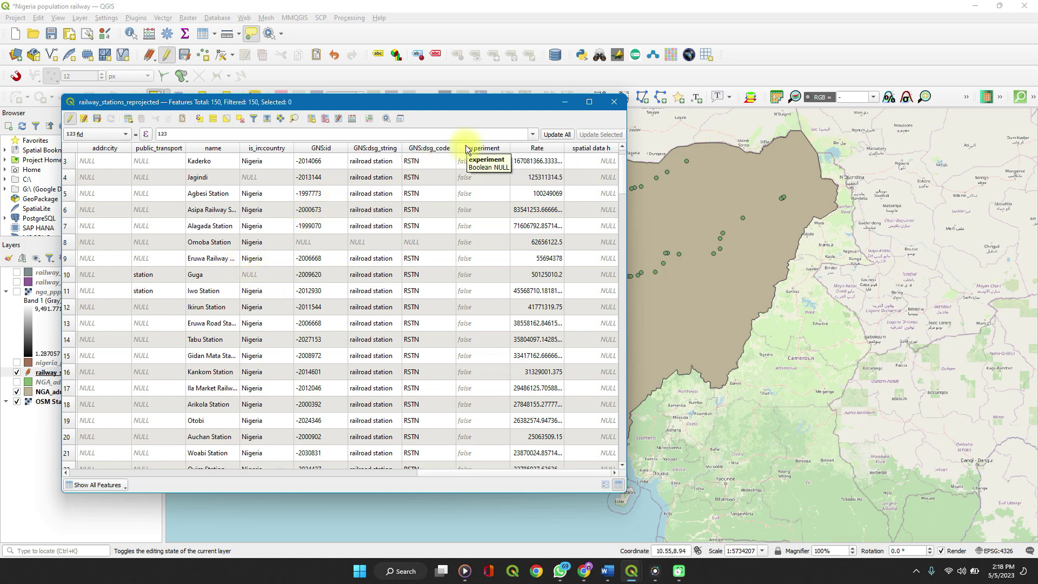
- Widen the name column and sort the stations by name, then reverse the order
scroll(371, 187, left, 3)
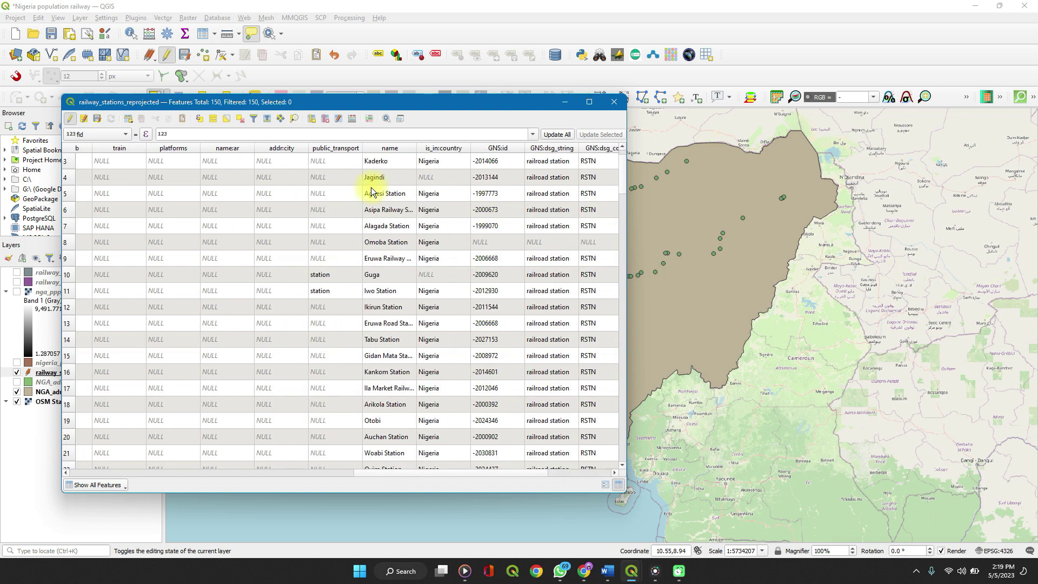
scroll(371, 187, up, 1)
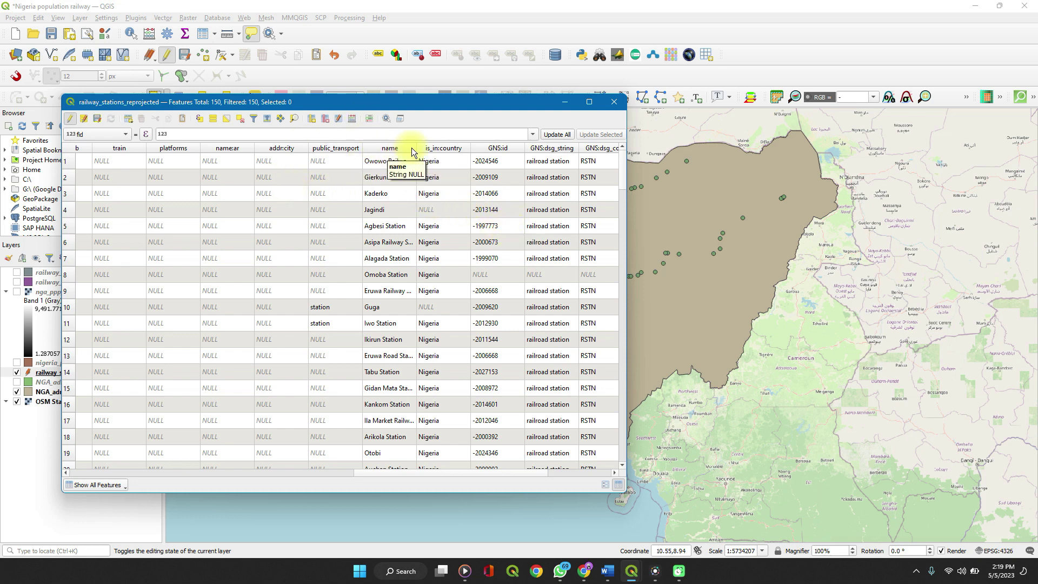
drag(416, 148, 480, 148)
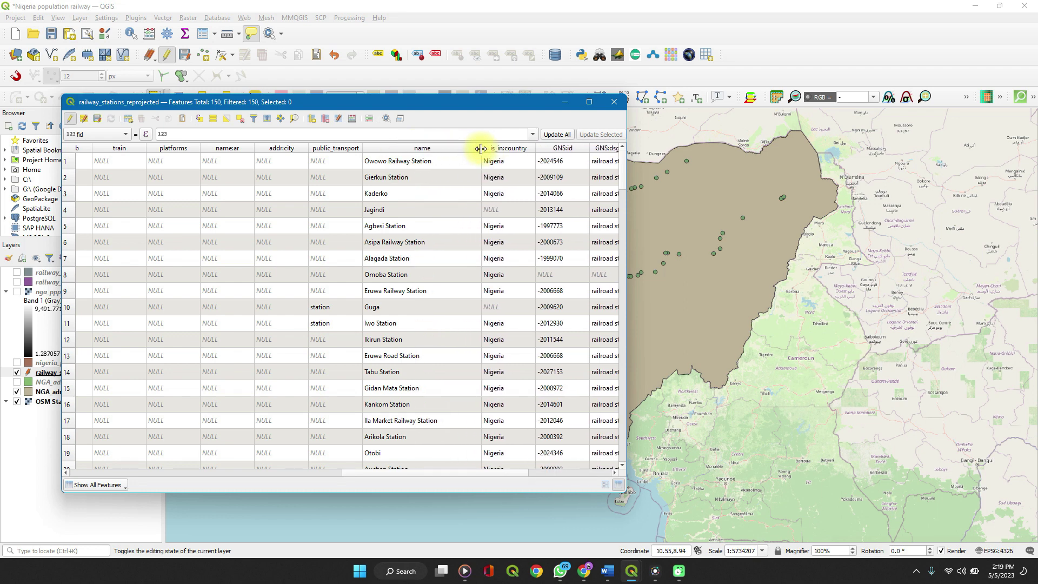
click(383, 147)
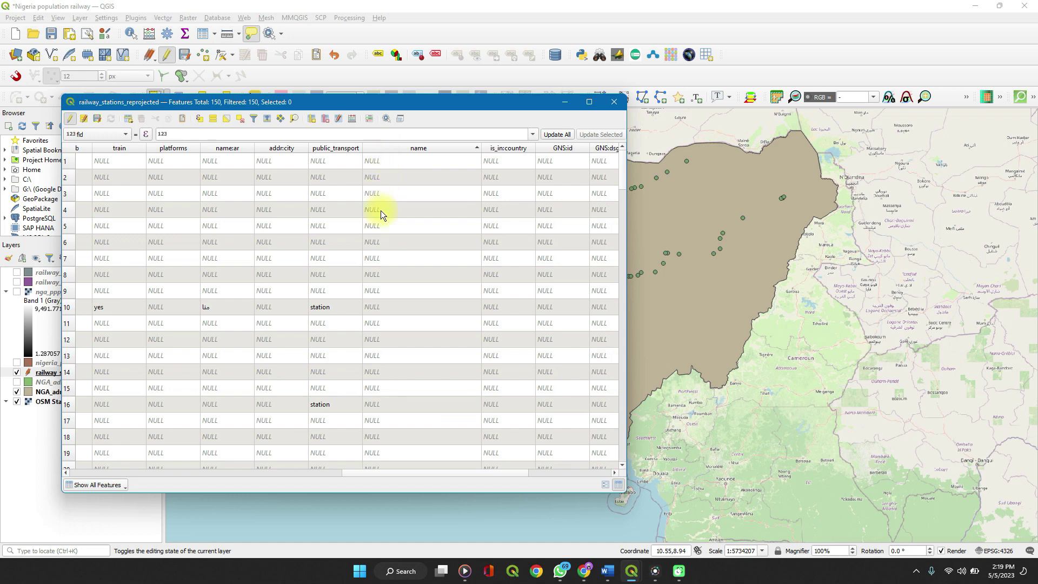
scroll(394, 306, down, 3)
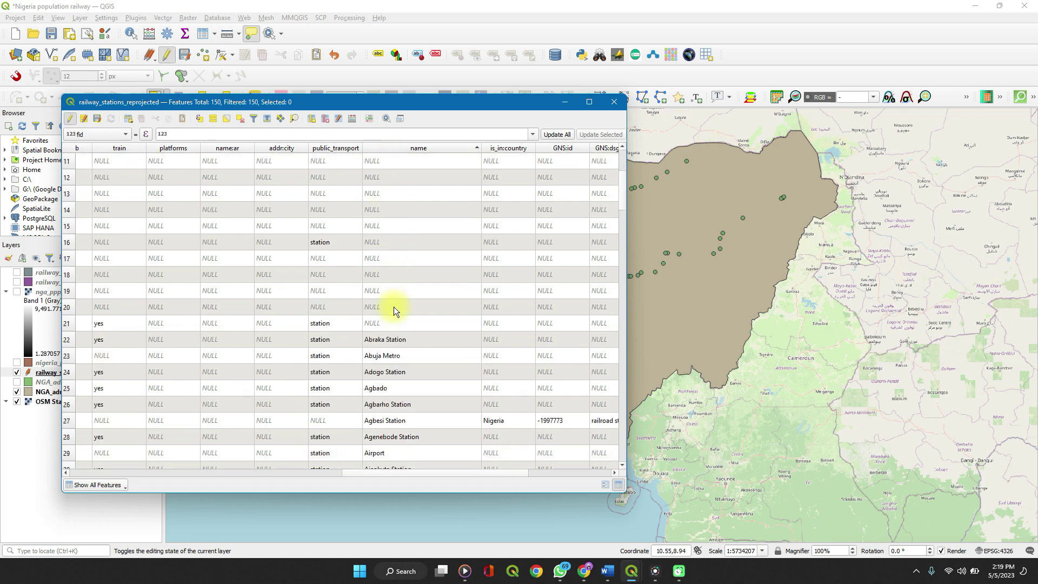
scroll(393, 307, down, 5)
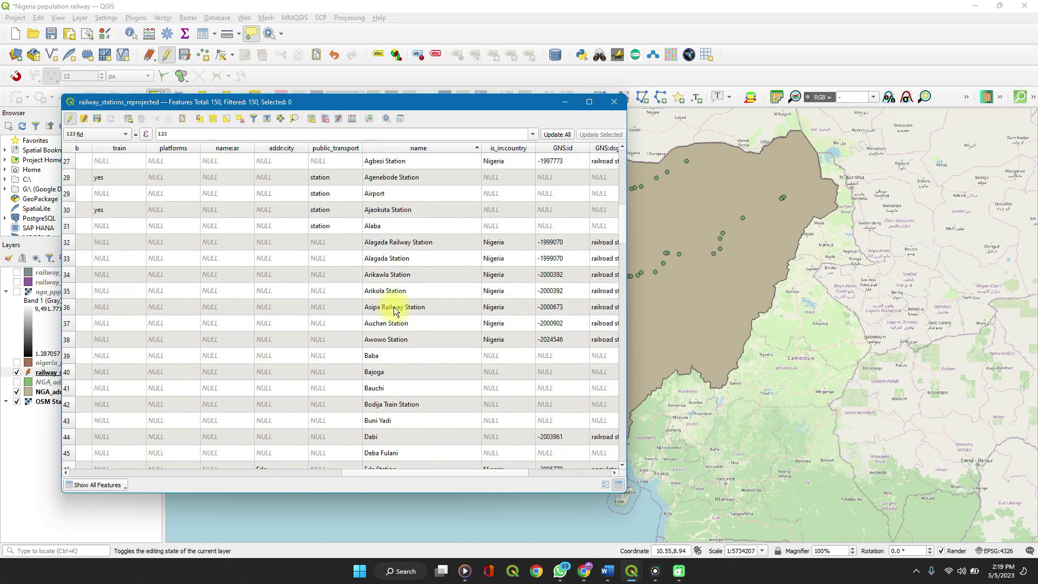
scroll(393, 303, up, 1)
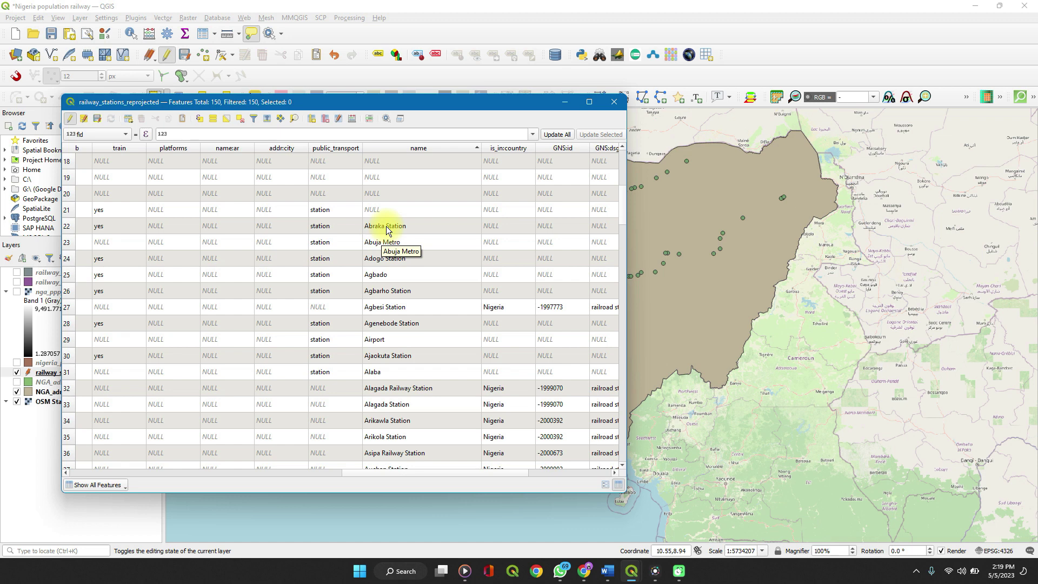
click(410, 148)
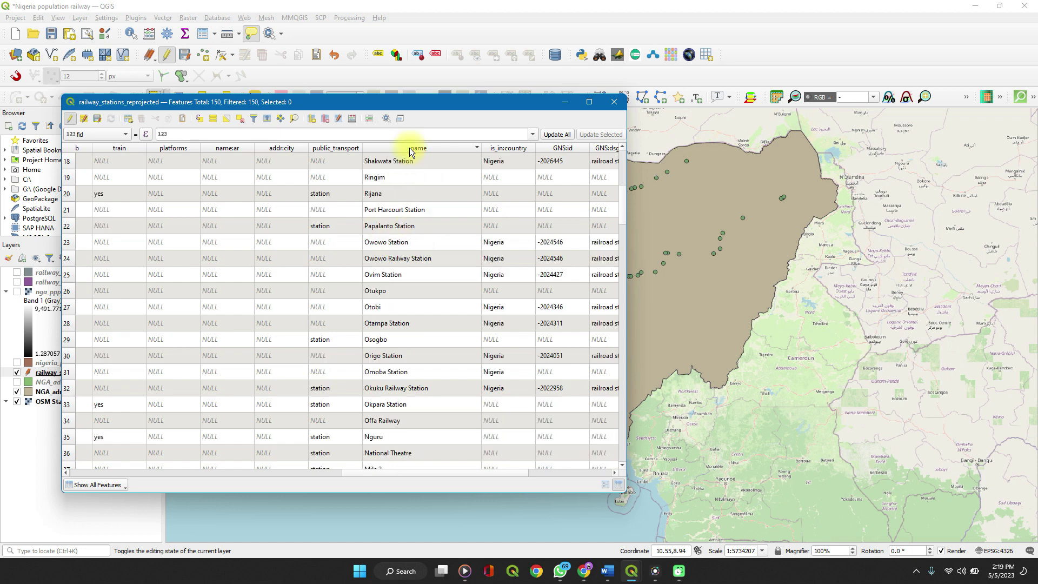
scroll(409, 186, up, 6)
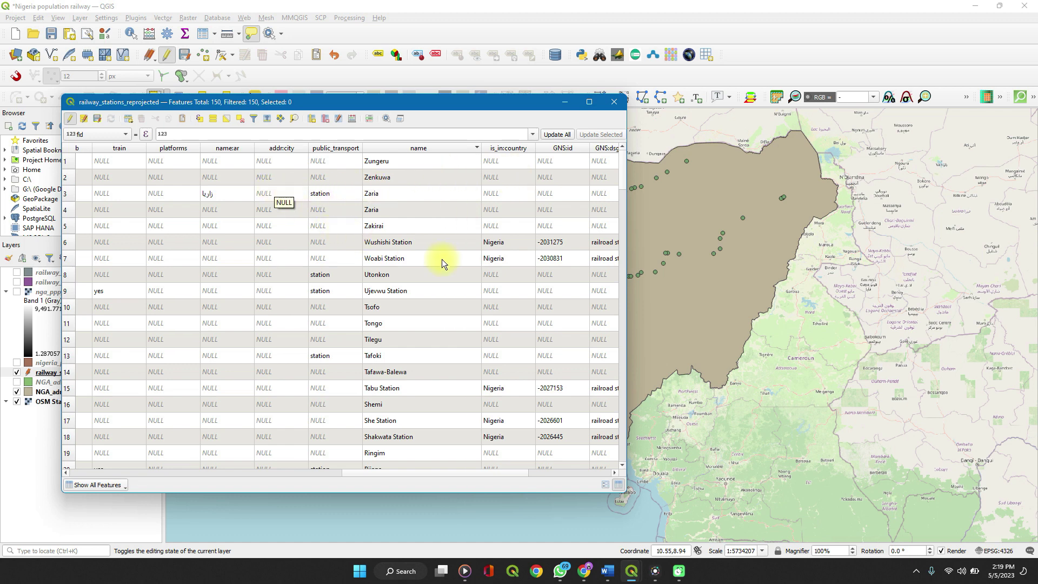
- Sort the stations by Rate from highest to lowest, then return to the fid column
scroll(444, 261, right, 5)
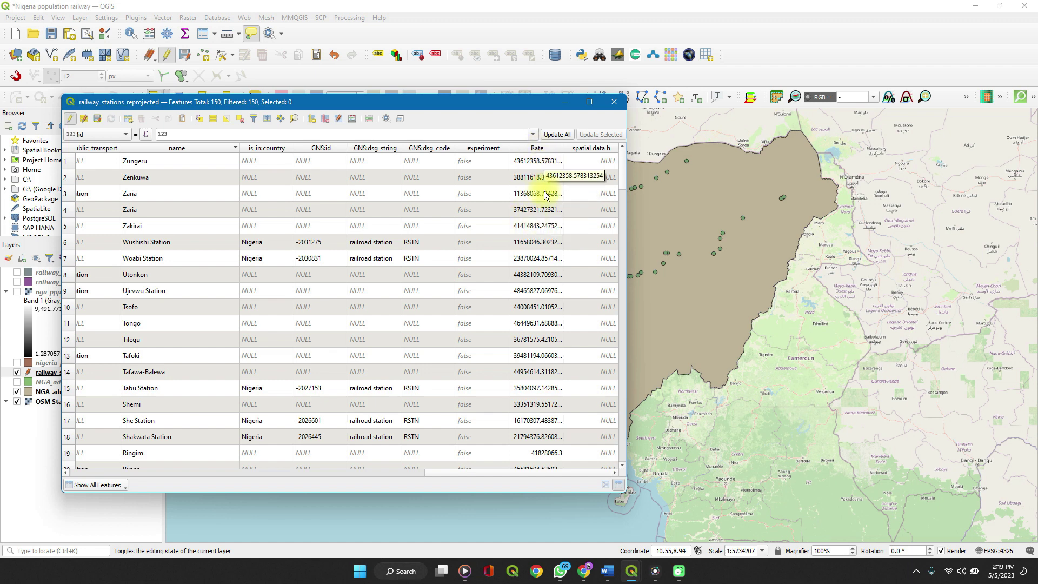
click(541, 151)
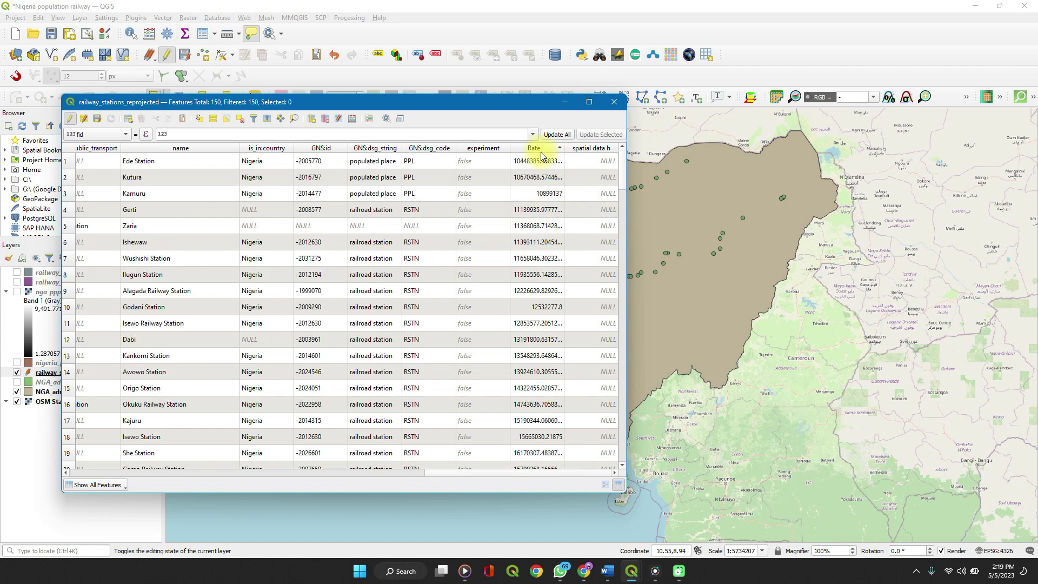
click(541, 151)
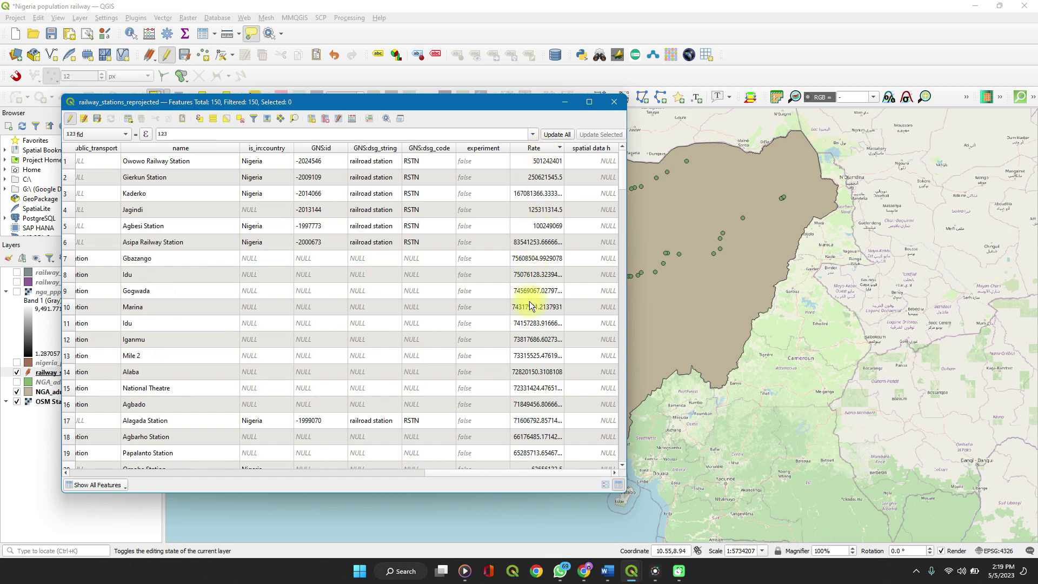
scroll(530, 306, down, 1)
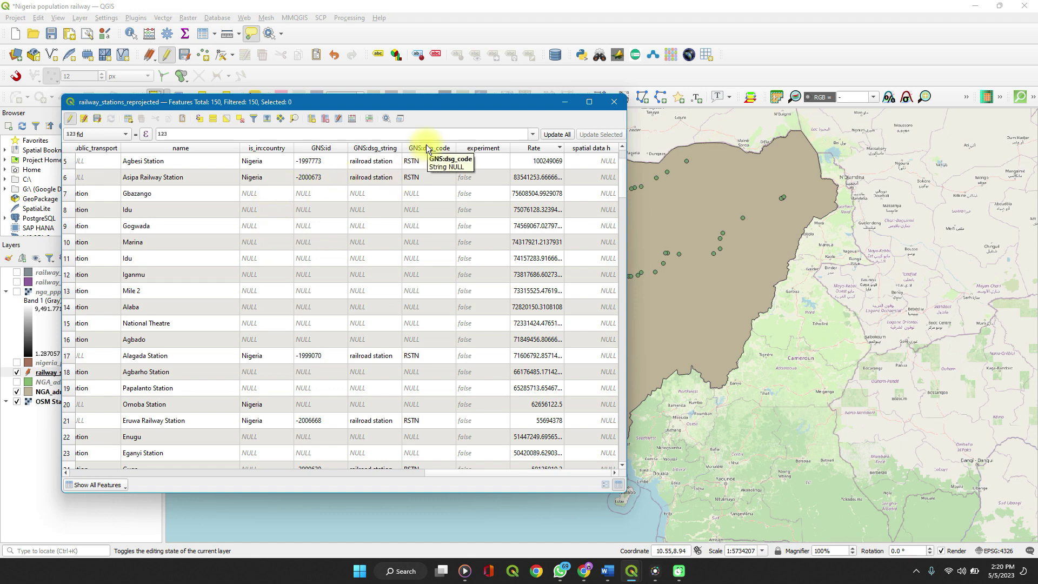
scroll(268, 165, left, 5)
scroll(268, 165, left, 5)
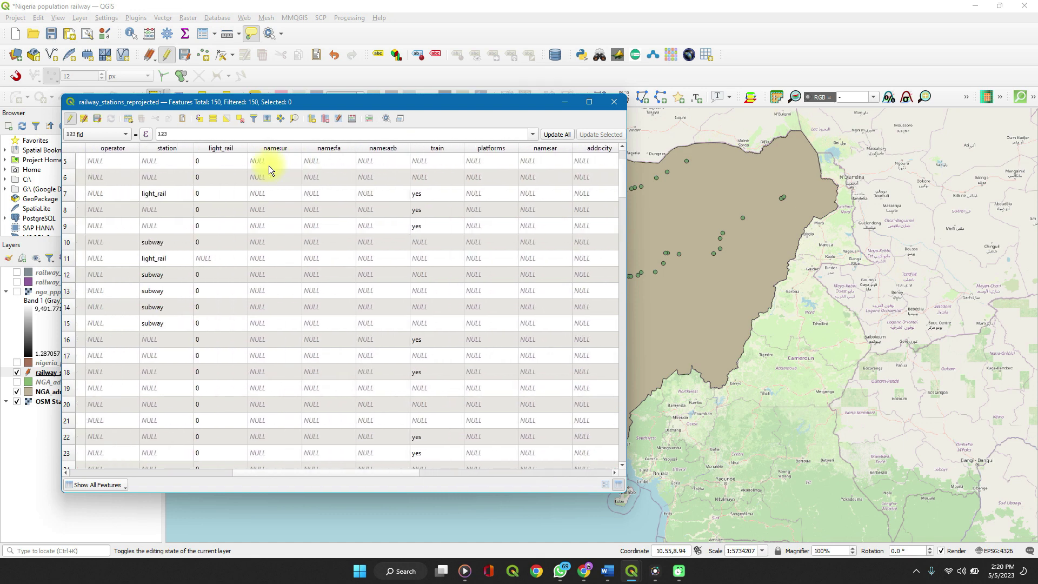
scroll(268, 165, left, 2)
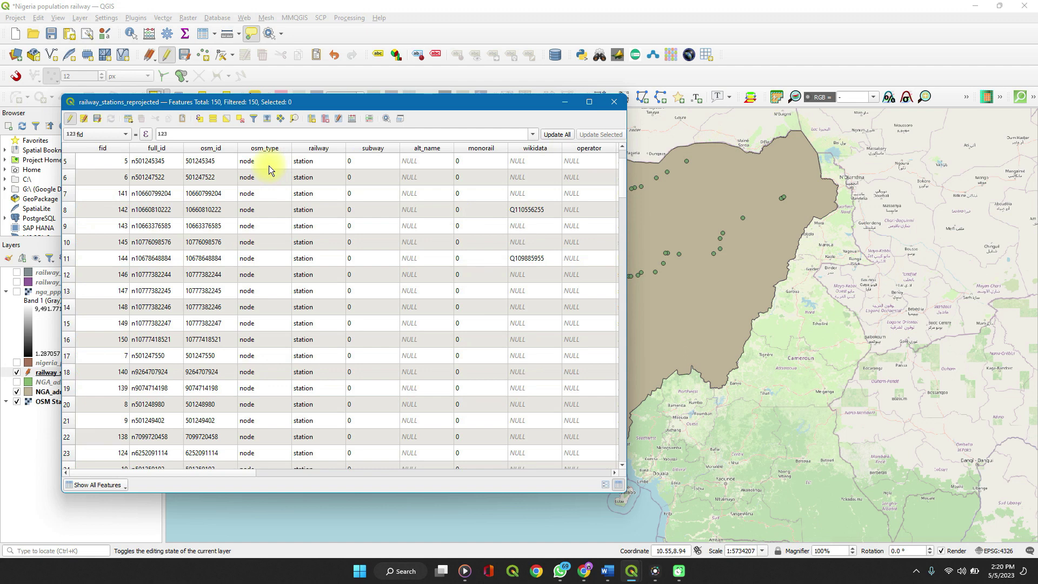
right_click(384, 150)
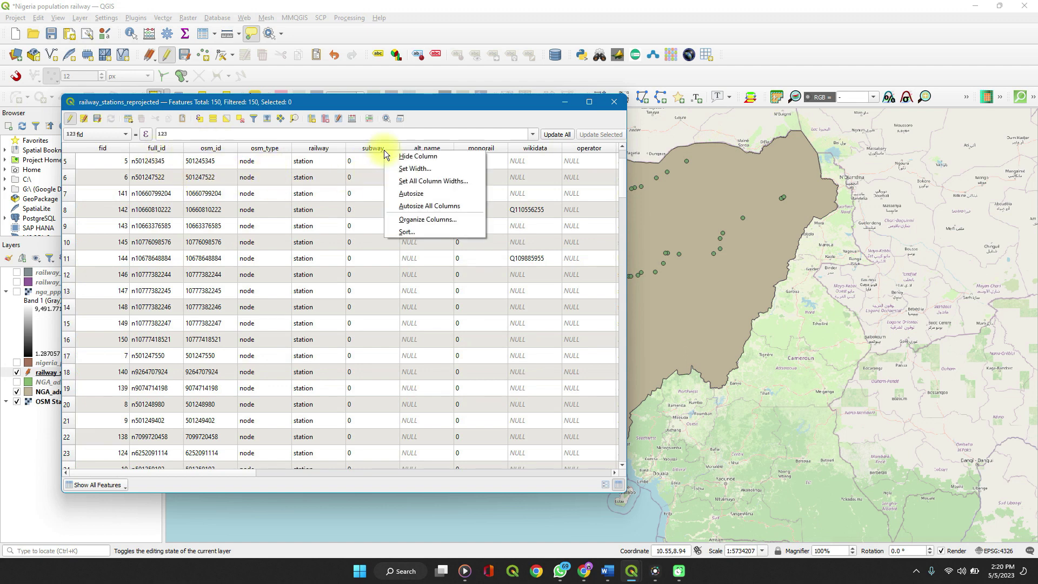
click(420, 220)
scroll(446, 332, down, 7)
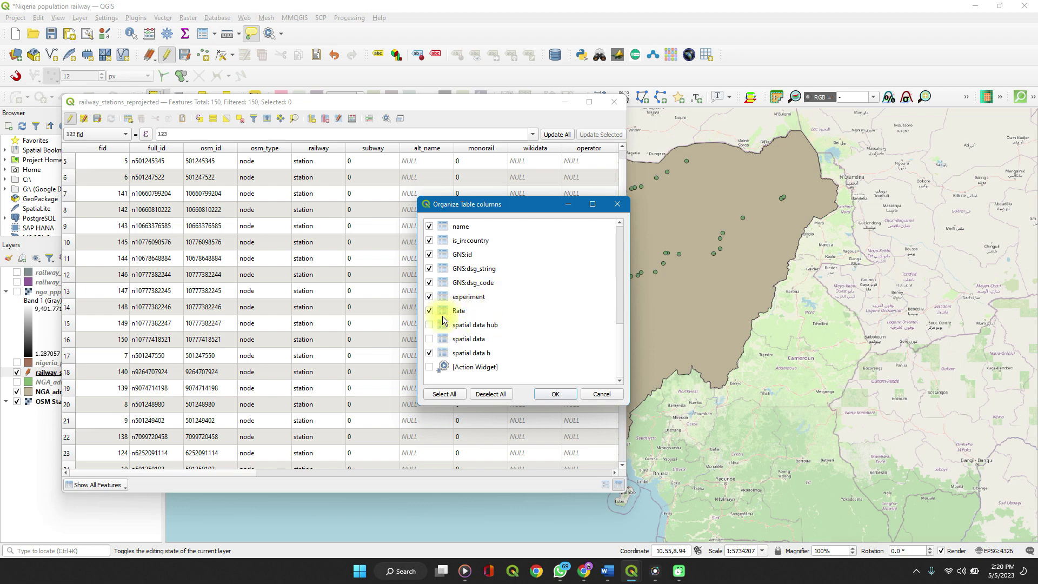
scroll(449, 285, up, 8)
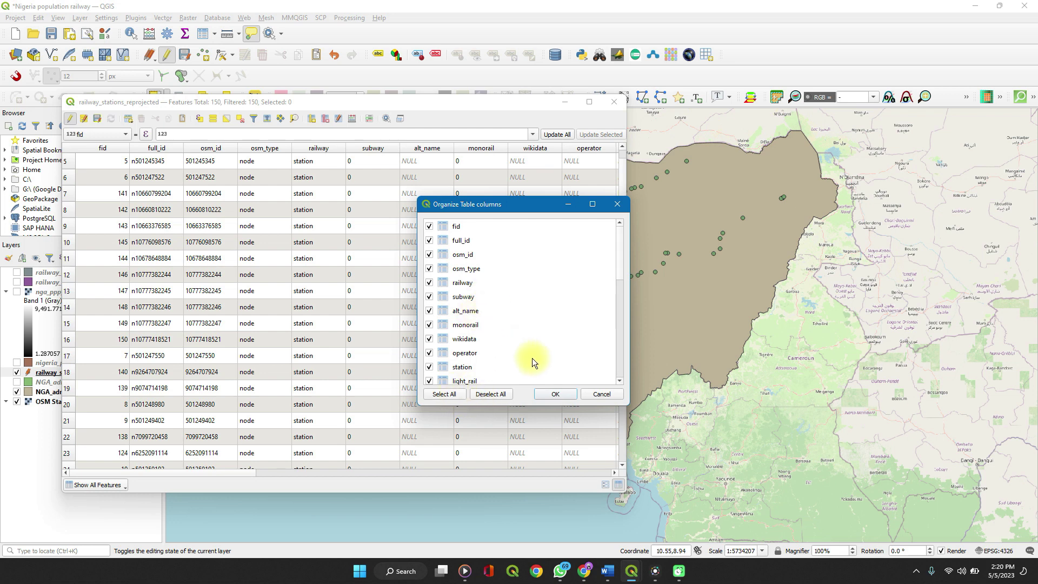
click(620, 206)
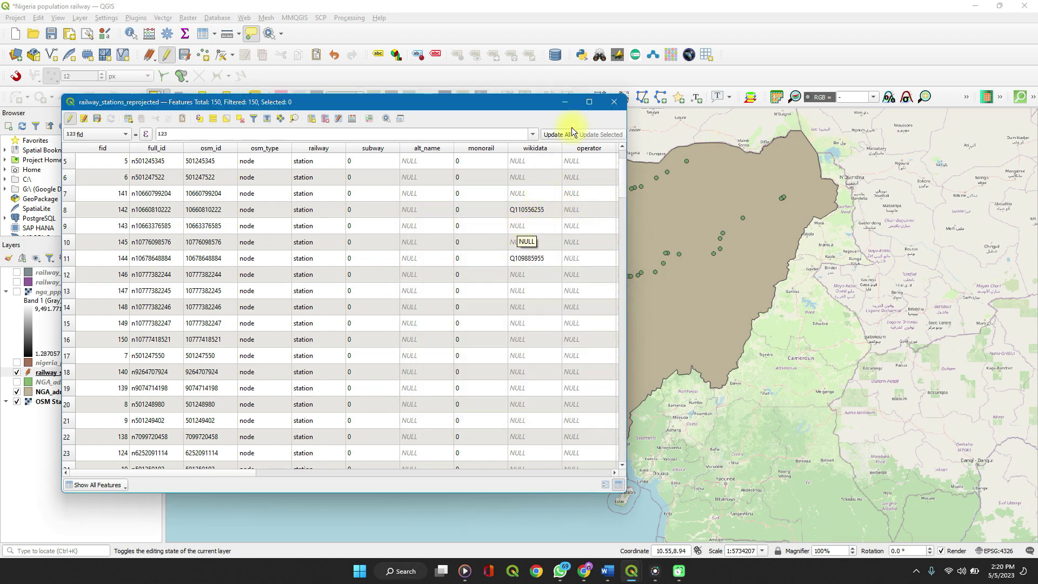
- Select station row 3, dock the attribute table beneath the map, and enlarge it
scroll(209, 219, up, 2)
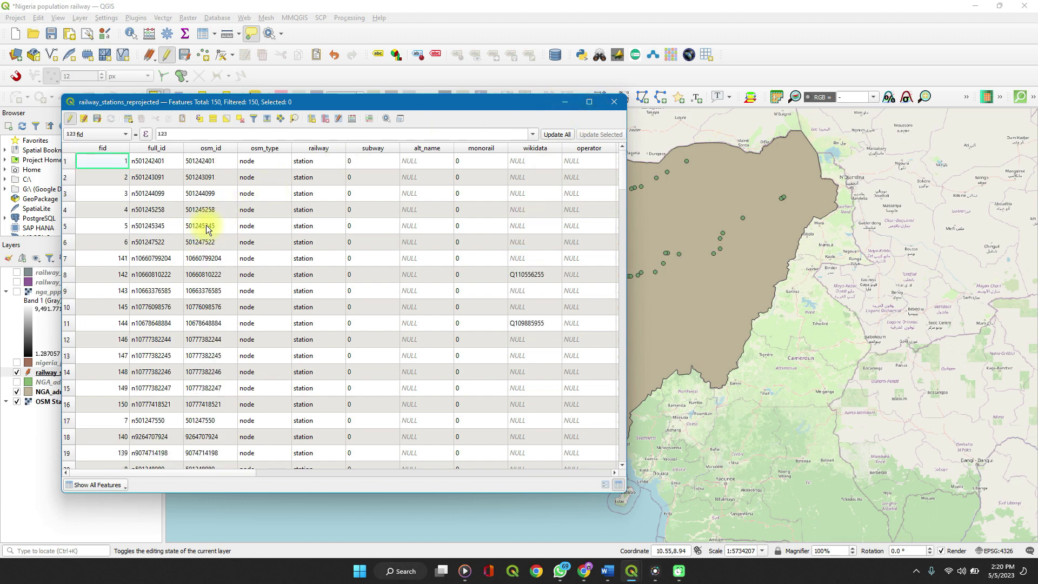
click(66, 194)
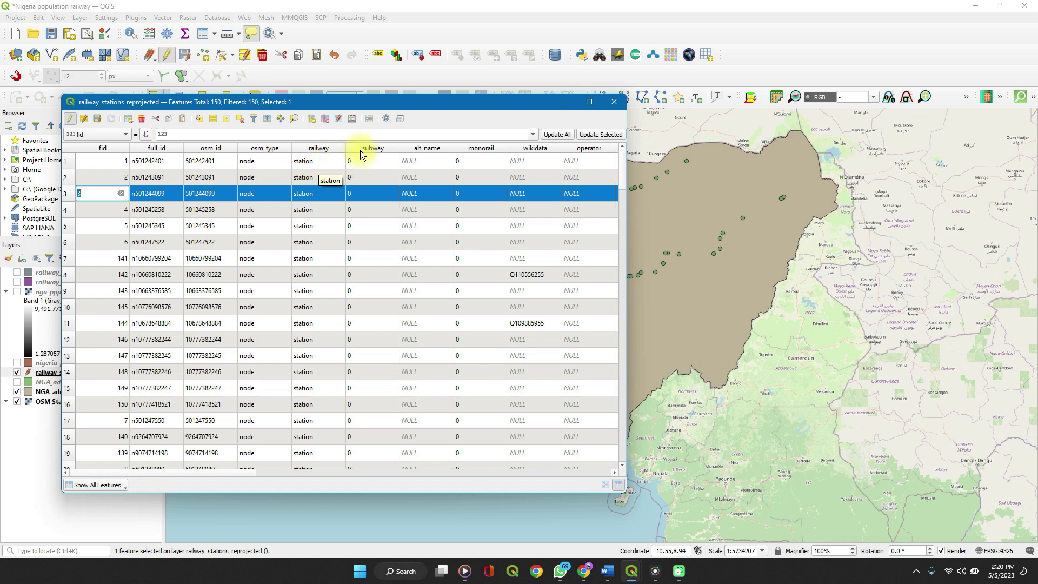
click(400, 119)
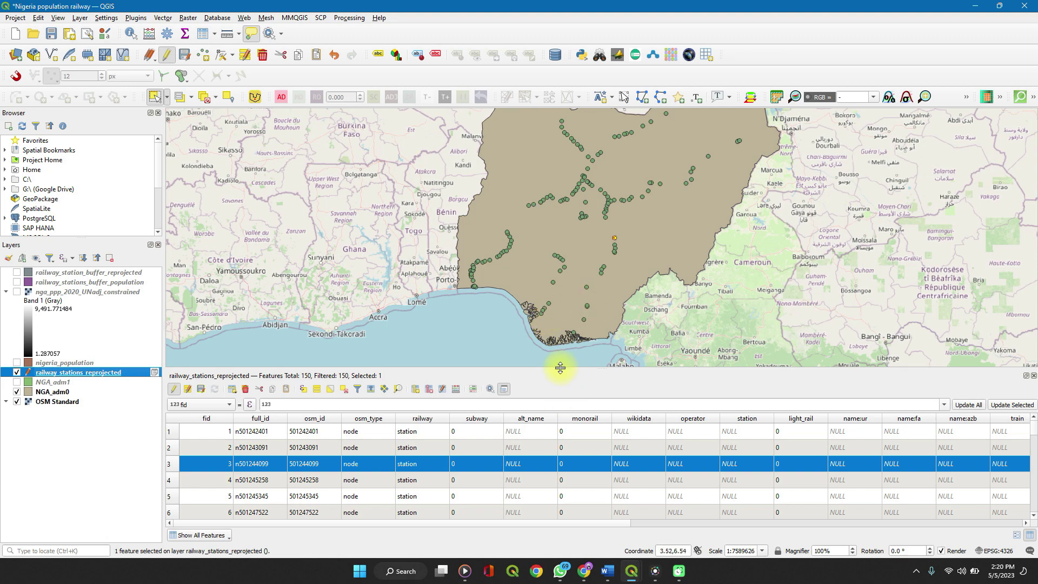
drag(560, 369, 581, 355)
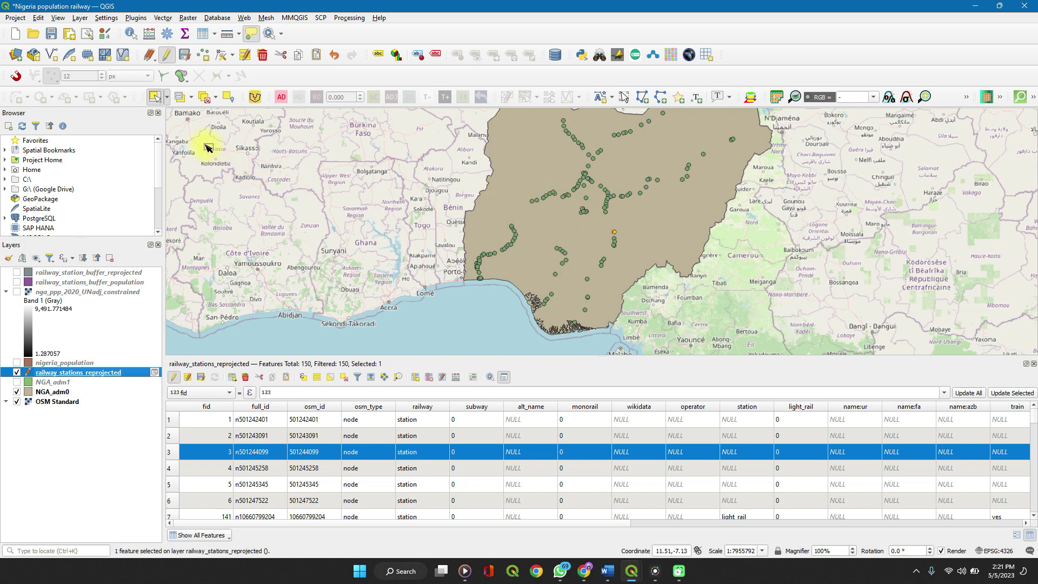
- Select one station, then drag a box to select the 36 north-central stations
click(156, 98)
click(533, 202)
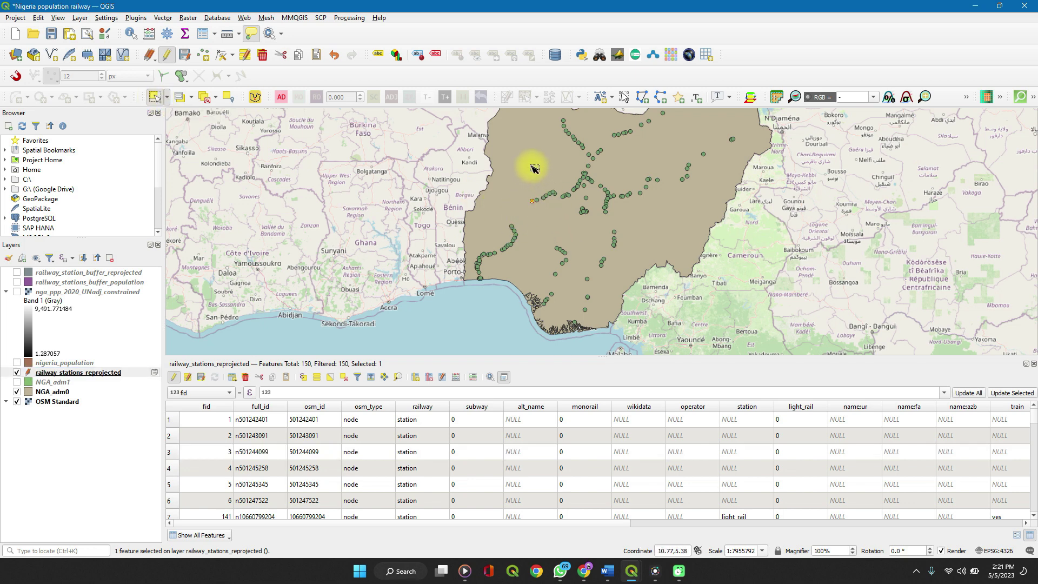
drag(521, 164, 595, 224)
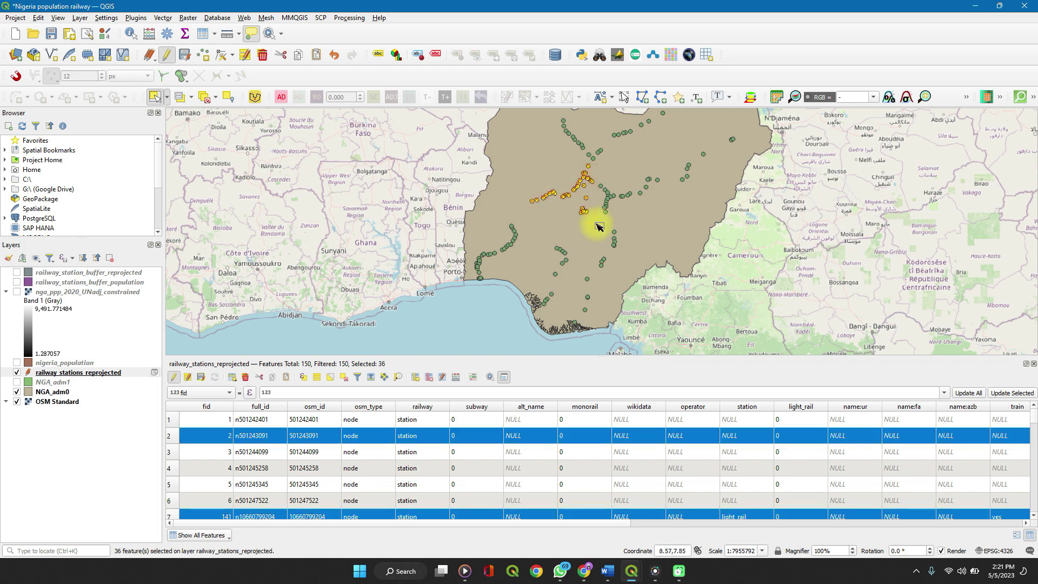
scroll(478, 495, down, 4)
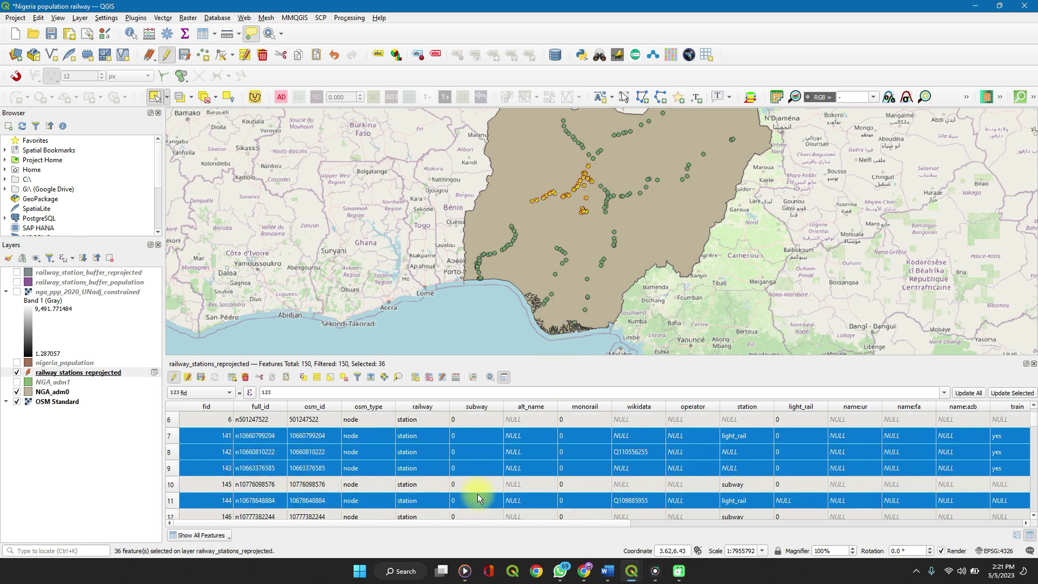
scroll(478, 494, up, 4)
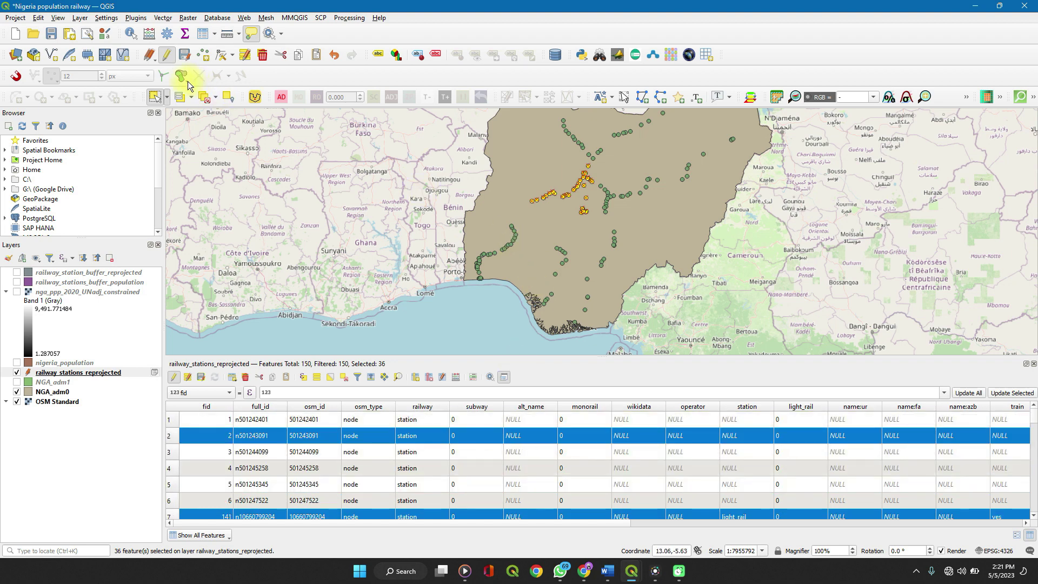
- Use Select Features by Radius around a northern point, shortening the radius to capture 13 stations
click(168, 97)
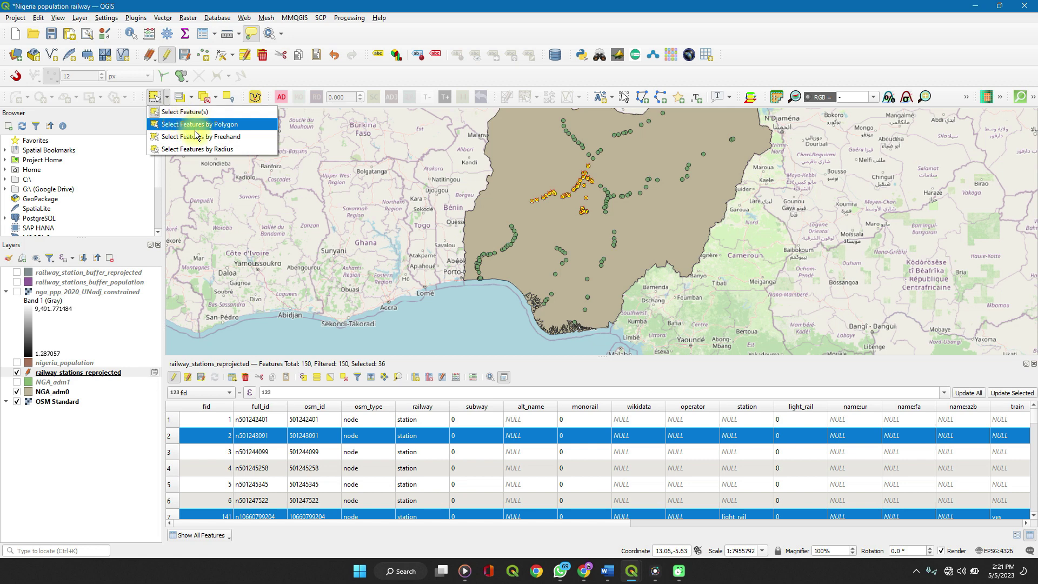
click(194, 148)
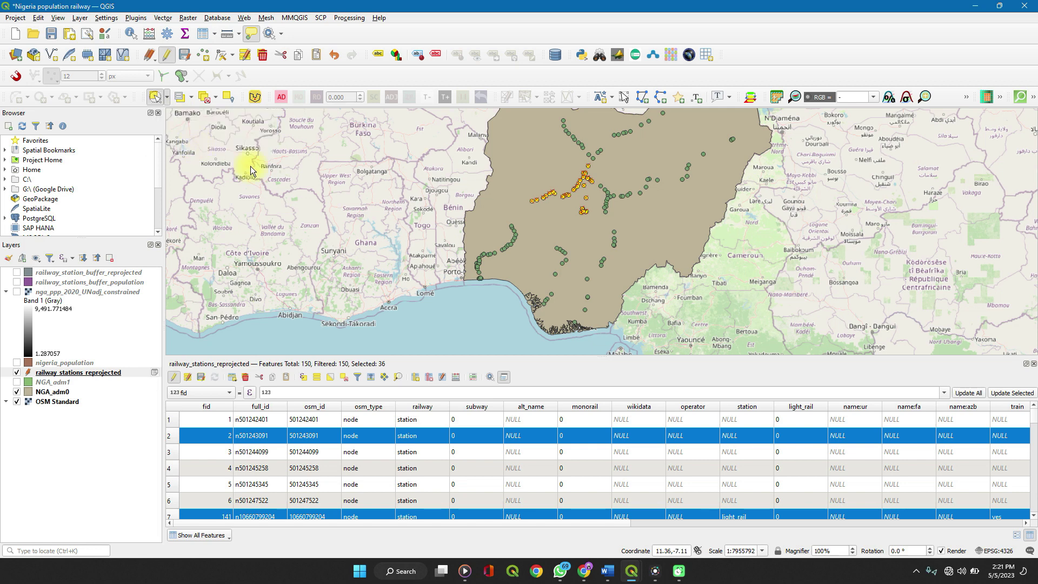
click(595, 151)
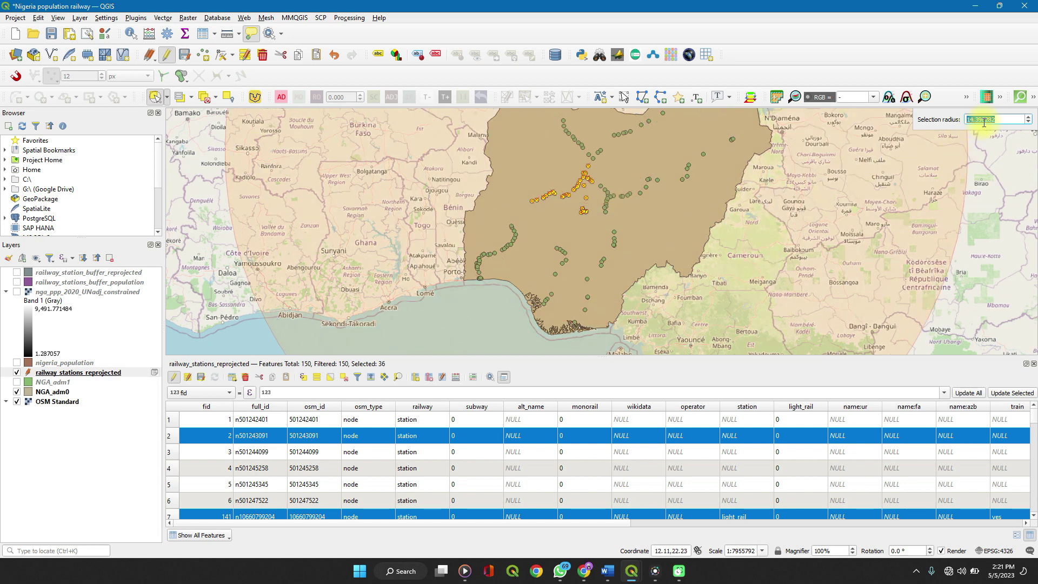
click(1006, 120)
key(BackSpace)
key(BackSpace)
key(BackSpace)
key(BackSpace)
key(BackSpace)
key(BackSpace)
key(BackSpace)
key(BackSpace)
key(BackSpace)
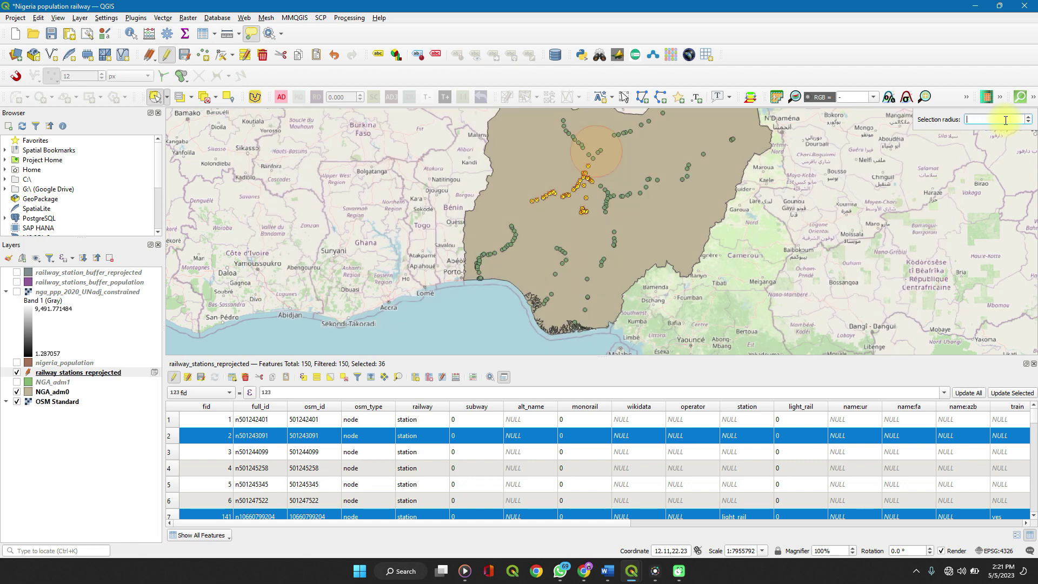
key(Return)
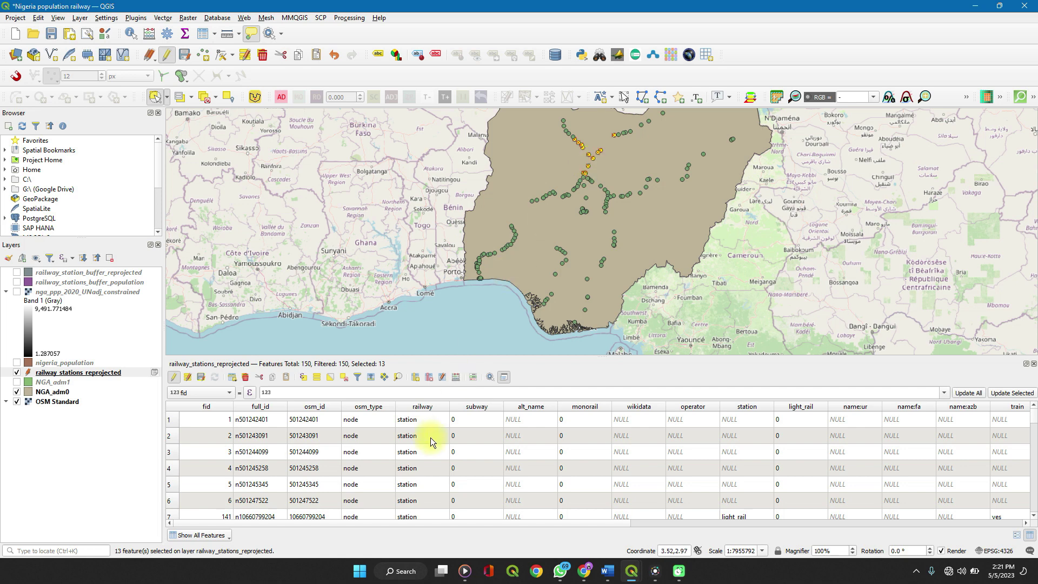
scroll(416, 497, down, 12)
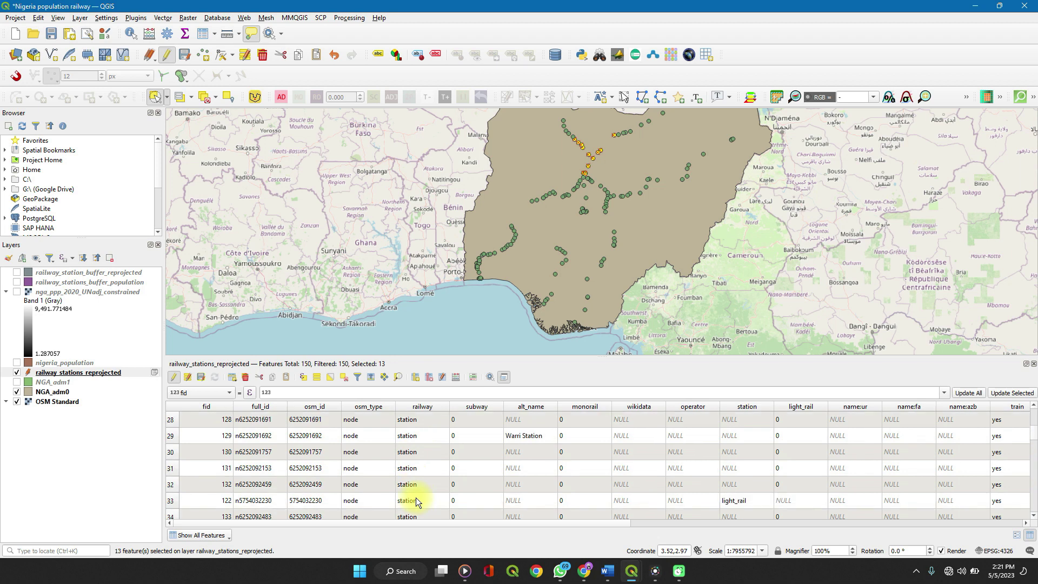
scroll(417, 499, down, 6)
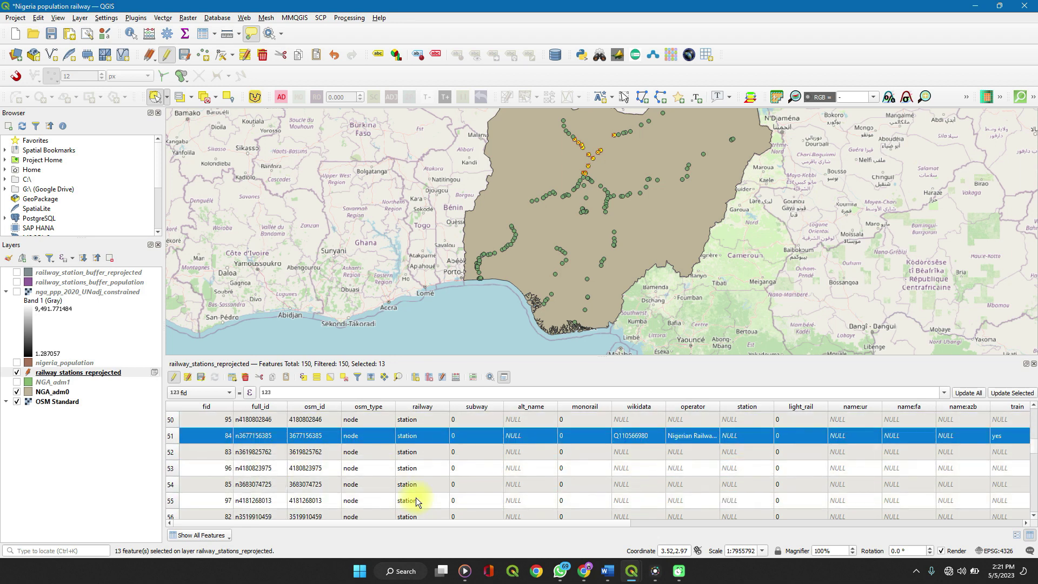
scroll(416, 500, down, 3)
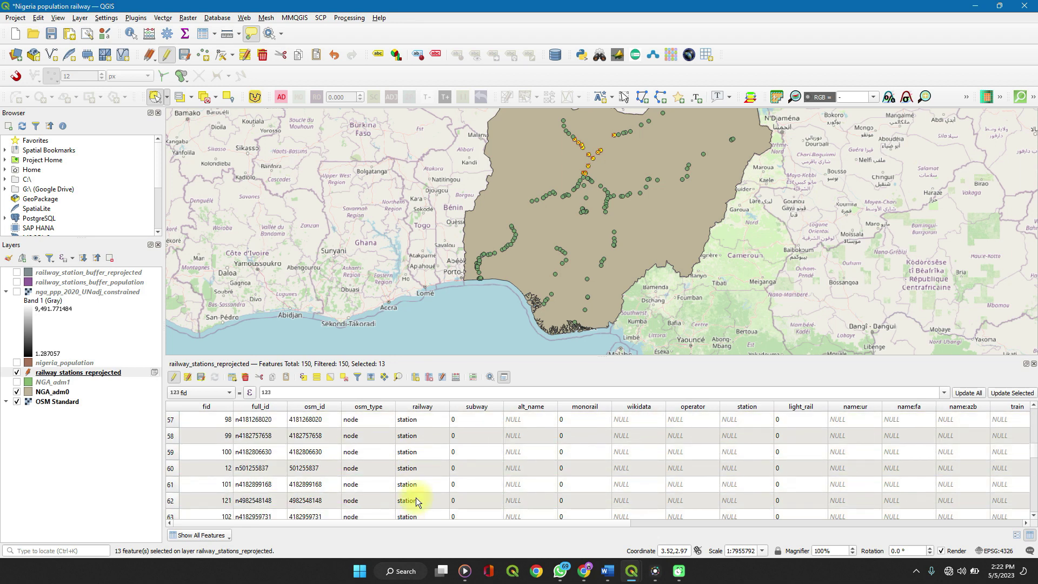
scroll(416, 497, down, 1)
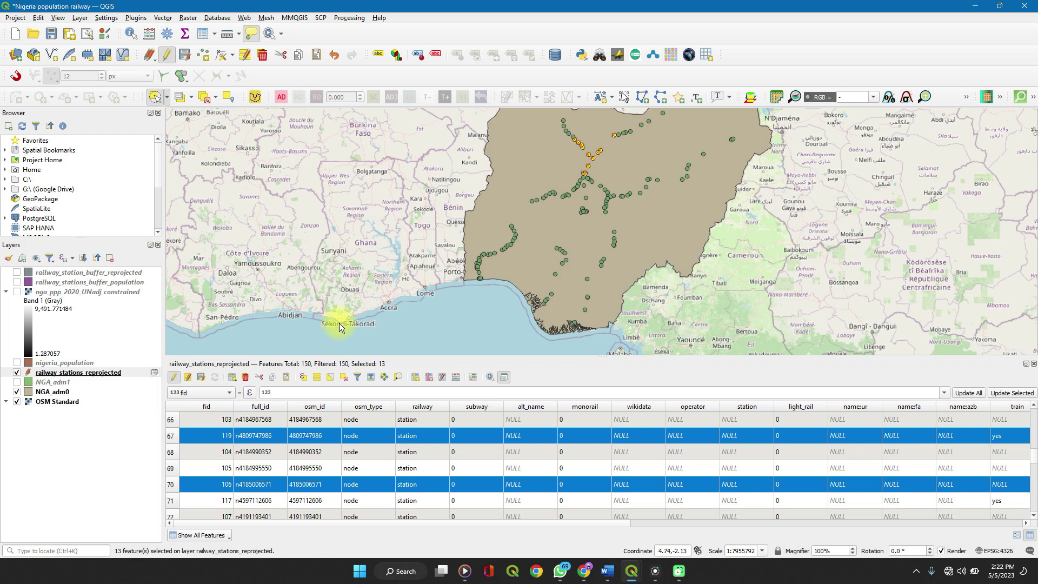
- Invert the selection so 137 of the 150 stations are selected
click(330, 378)
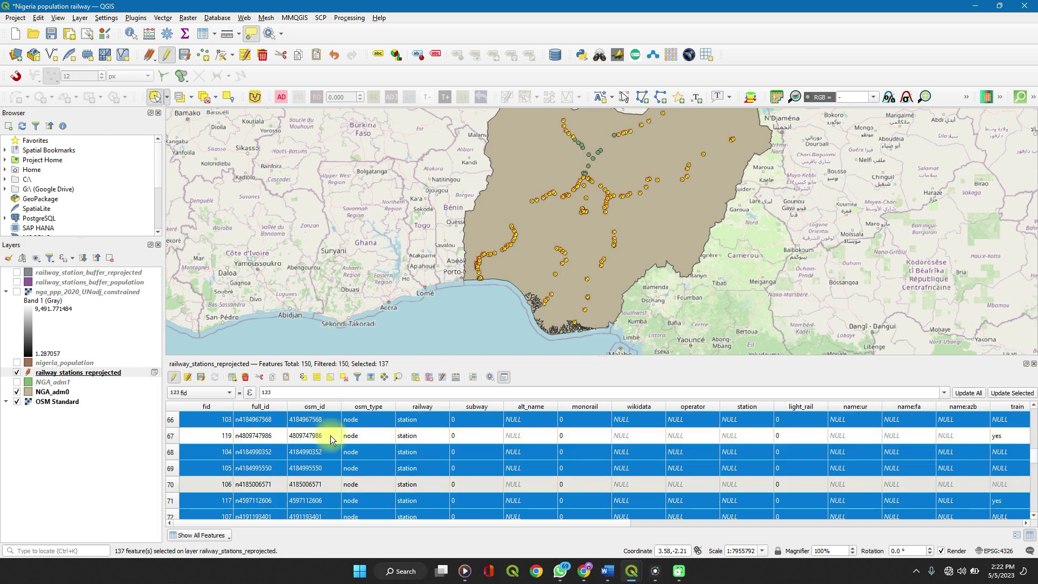
scroll(332, 439, up, 2)
scroll(332, 439, up, 1)
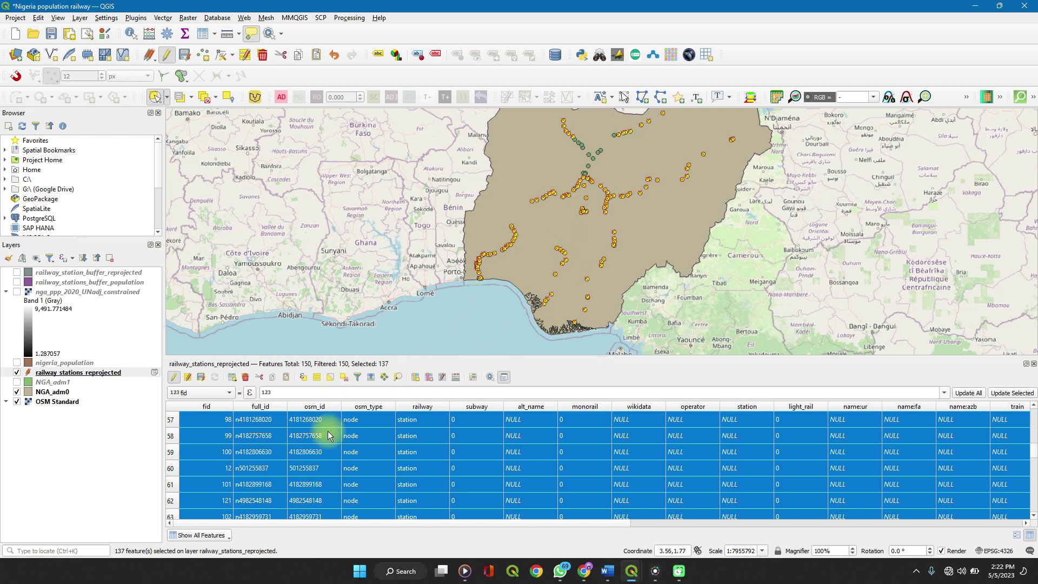
- Undock the attribute table and deselect all stations, leaving 0 of 150 selected
click(506, 377)
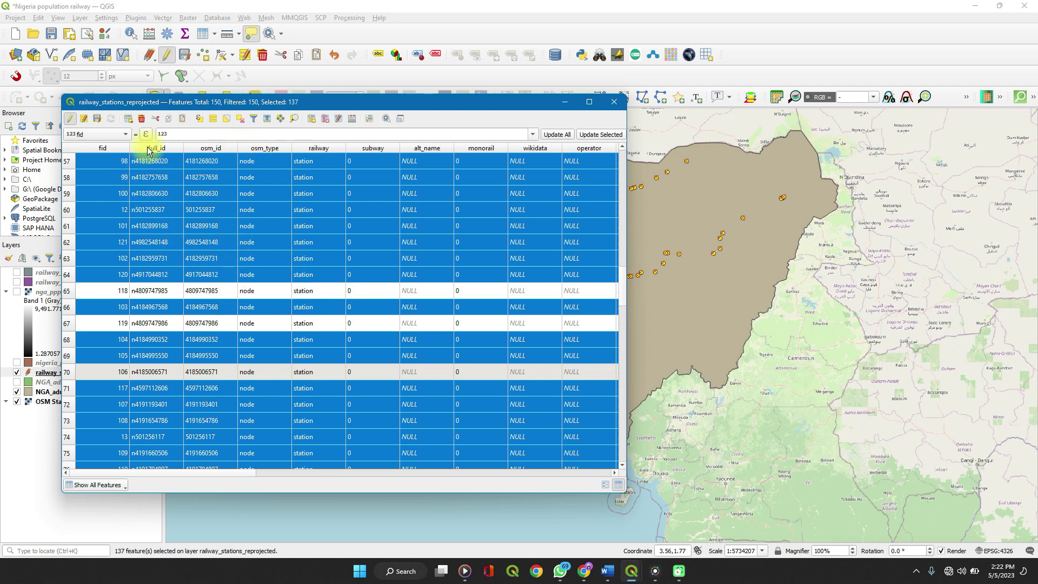
click(238, 122)
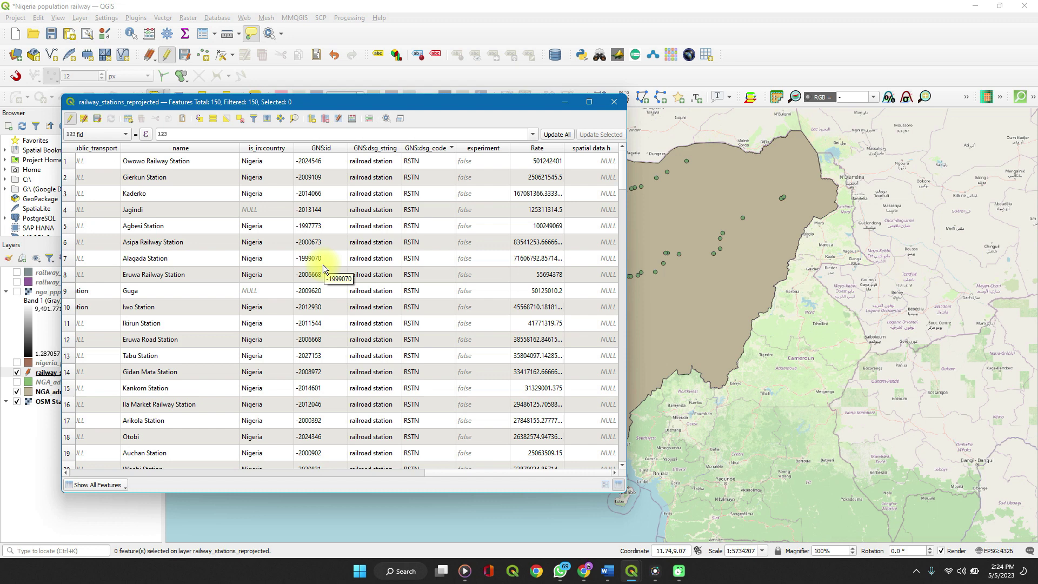
click(199, 119)
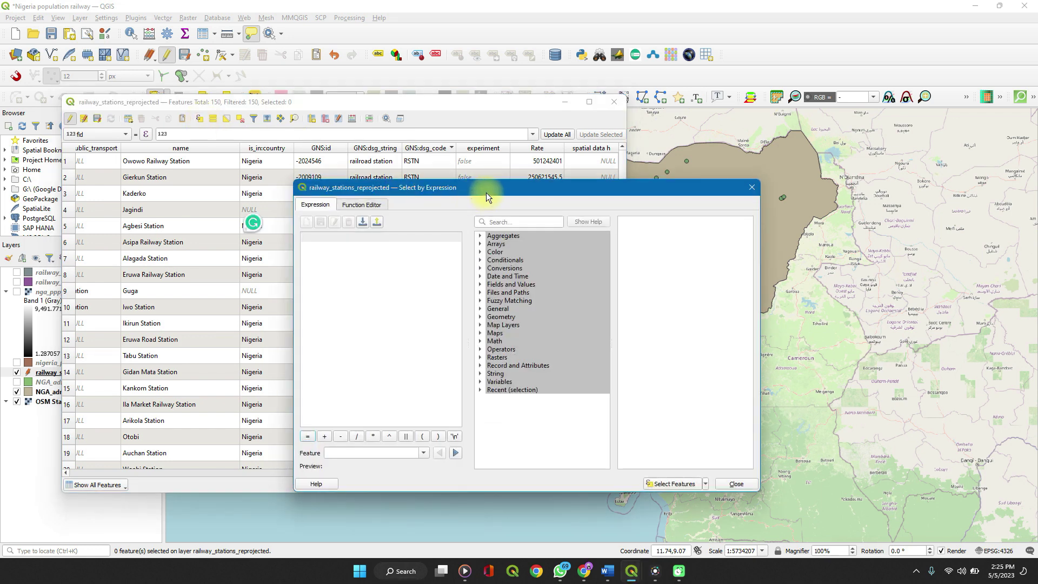
- Move the Select by Expression window aside and scroll through the attribute table
drag(486, 192, 713, 163)
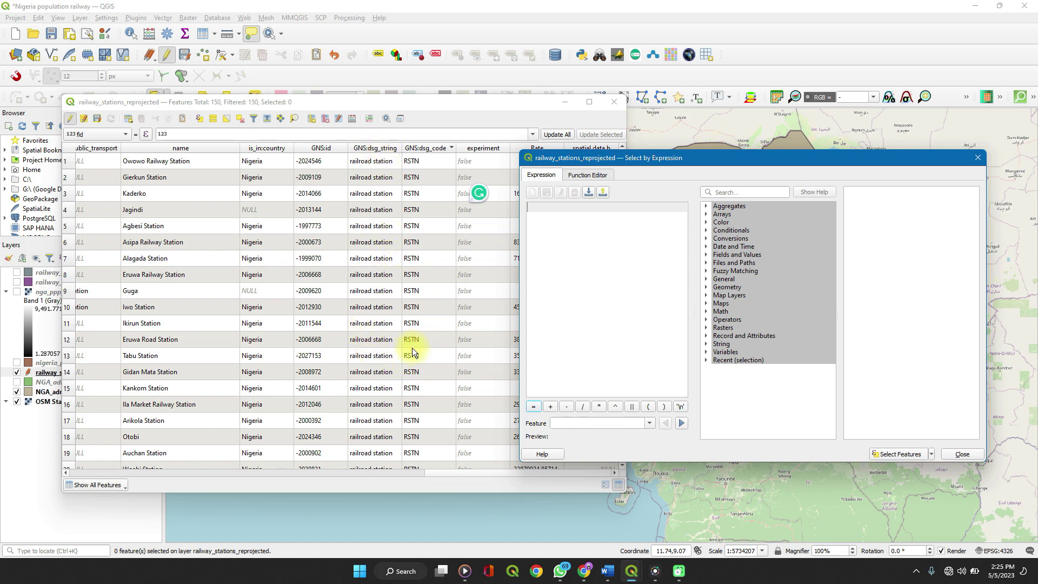
scroll(412, 348, down, 8)
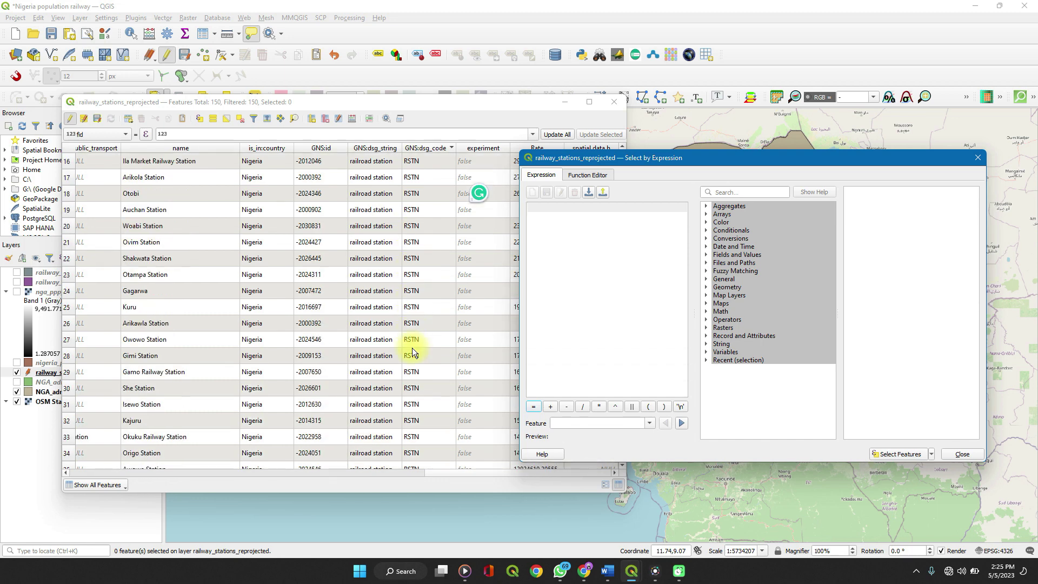
scroll(412, 348, down, 5)
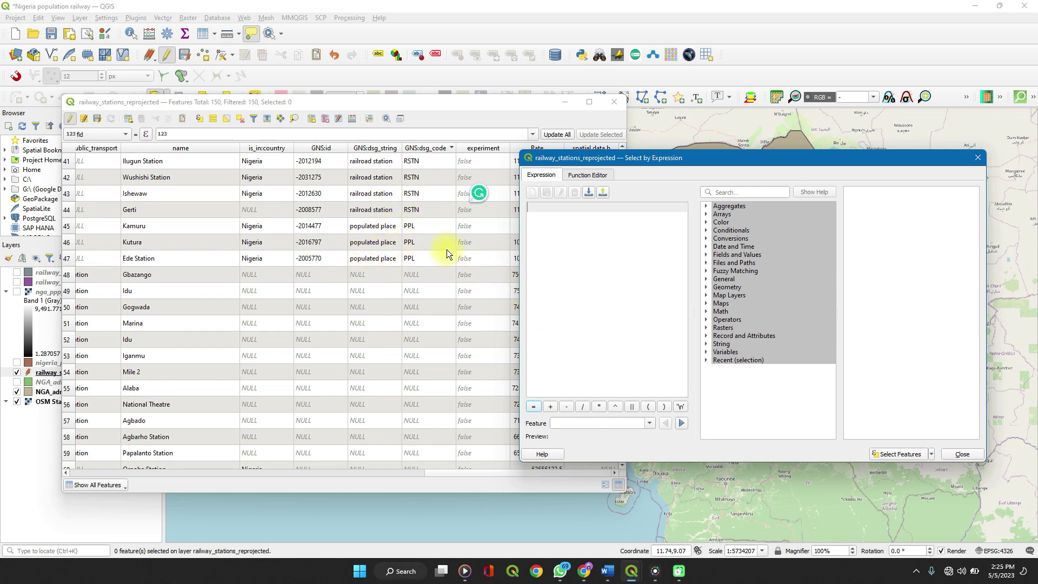
- Start the expression with "GNS:dsg_code" = and list its unique values NULL, PPL and RSTN
click(707, 254)
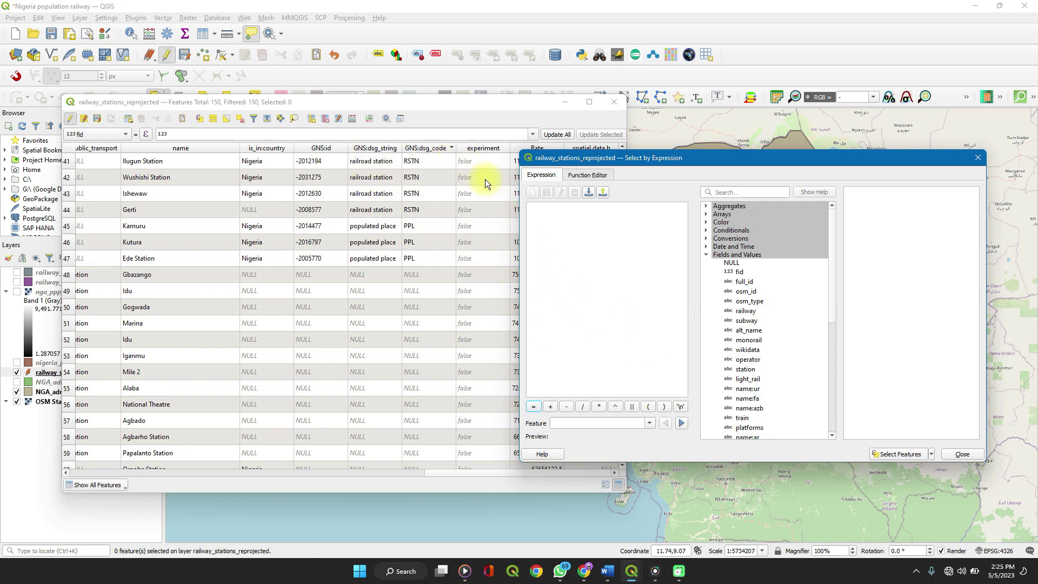
scroll(761, 392, down, 4)
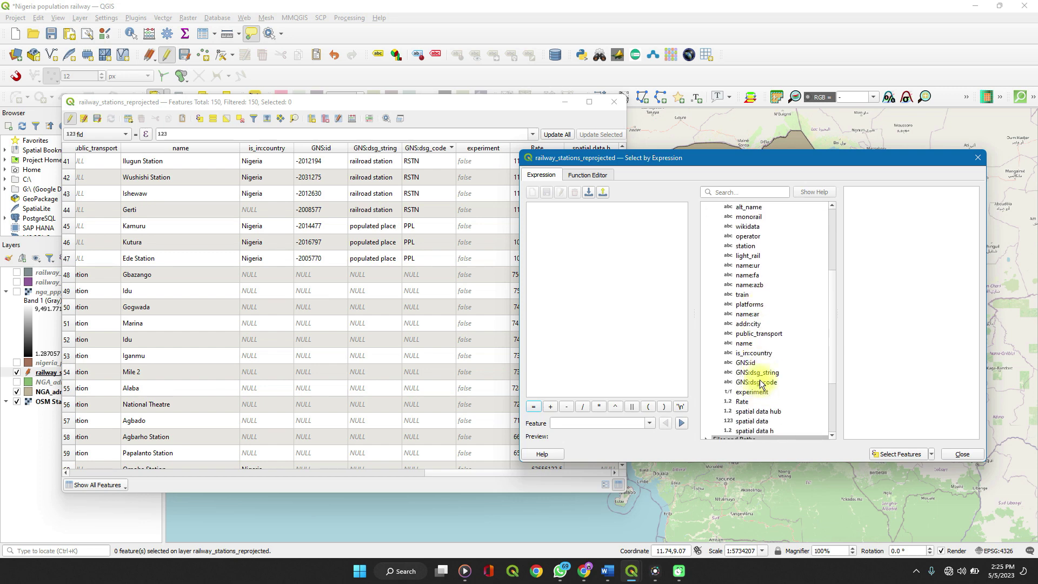
click(760, 382)
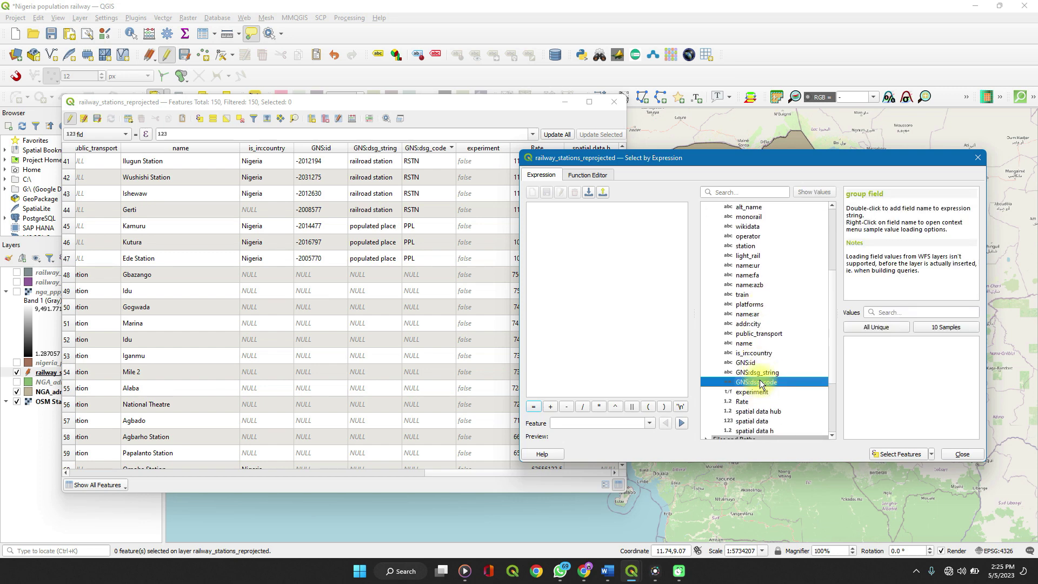
double_click(760, 382)
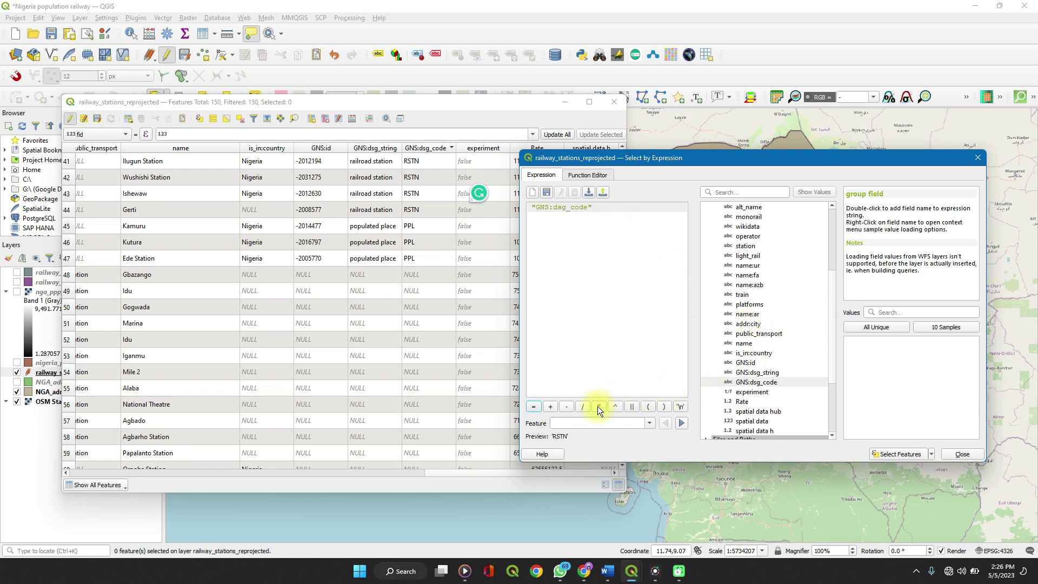
click(532, 407)
click(877, 327)
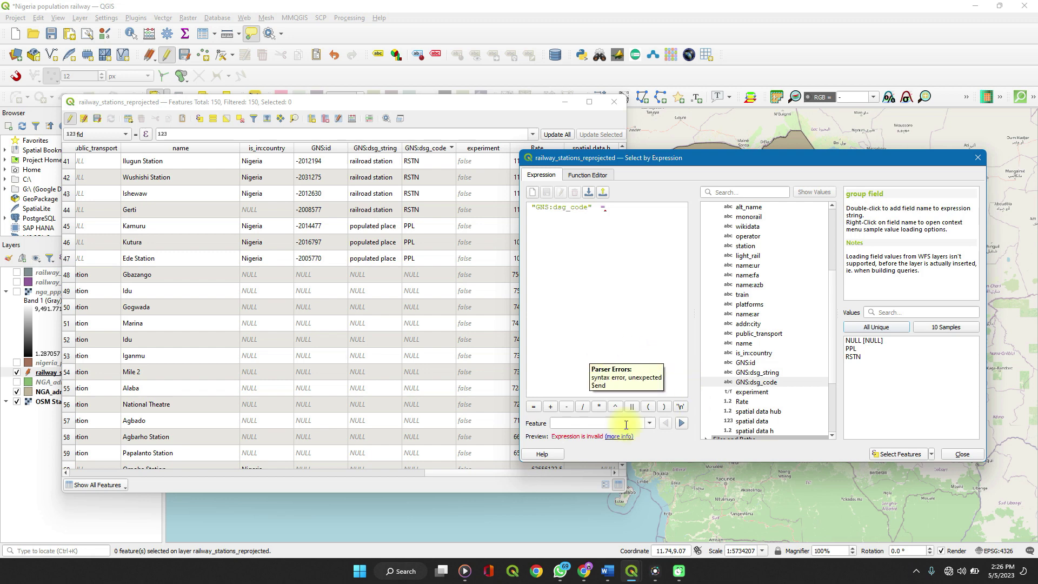
click(534, 406)
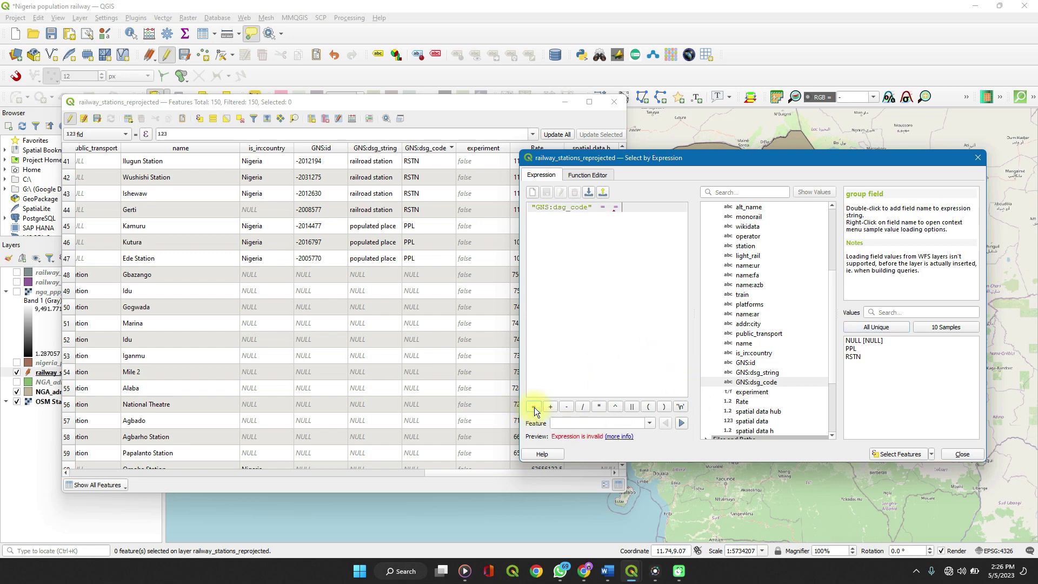
- Complete the expression as "GNS:dsg_code" = 'PPL' and select the matching stations
key(BackSpace)
click(855, 348)
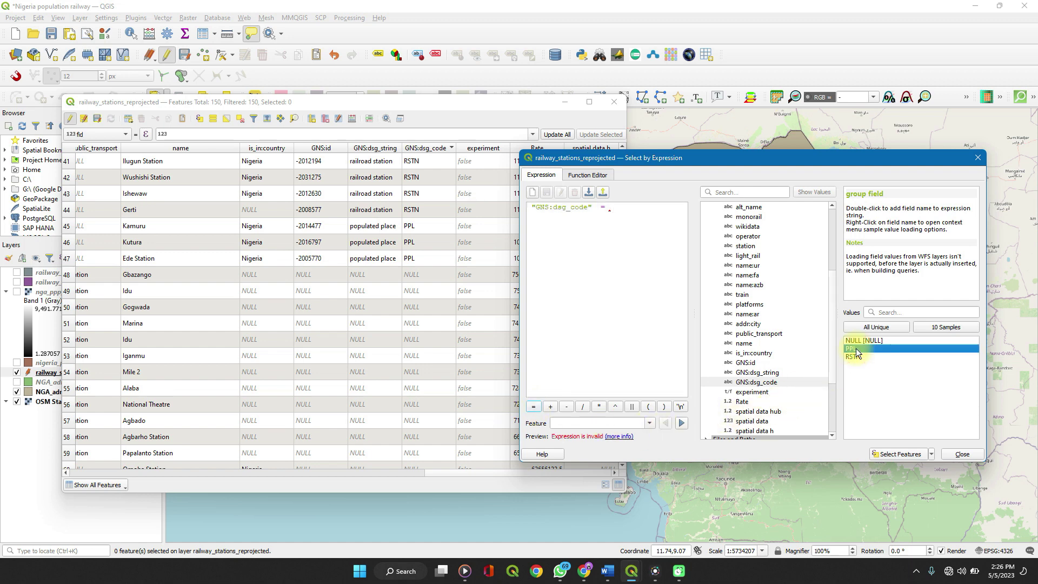
double_click(855, 348)
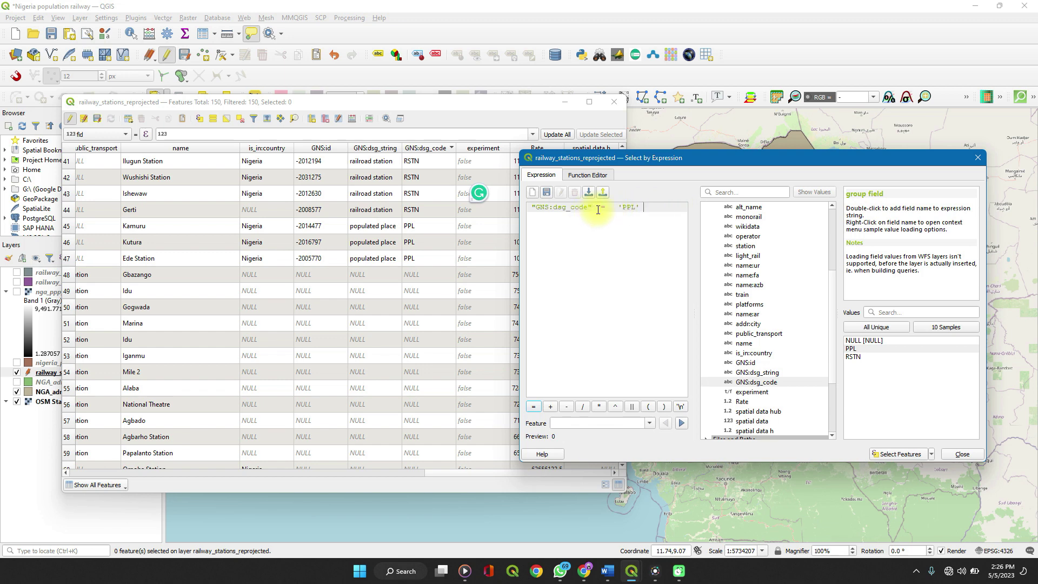
click(623, 328)
click(898, 452)
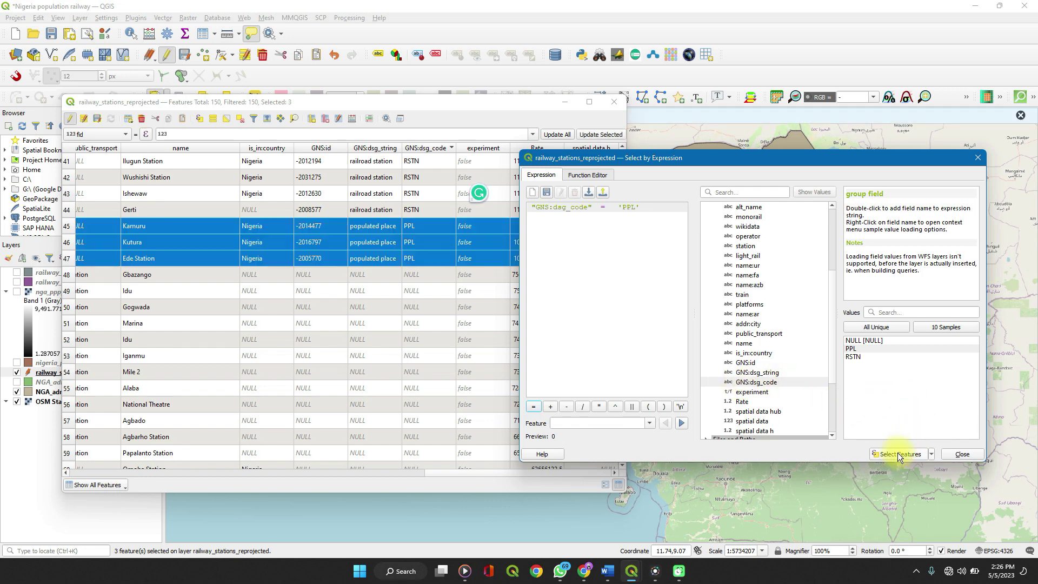
key(Escape)
- Export the three selected features of railway_stations_reprojected as a new layer
double_click(355, 259)
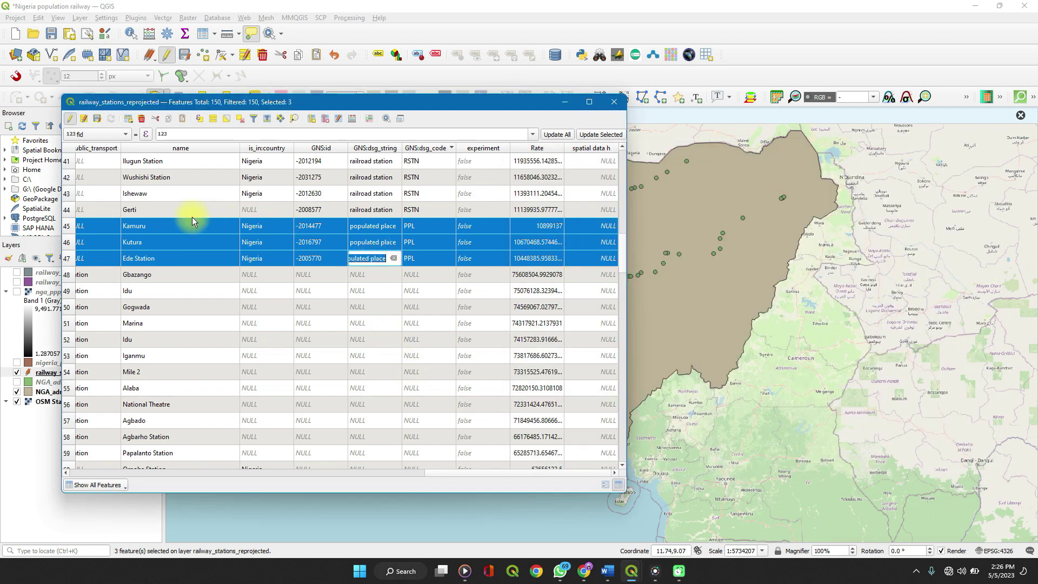
scroll(158, 242, left, 6)
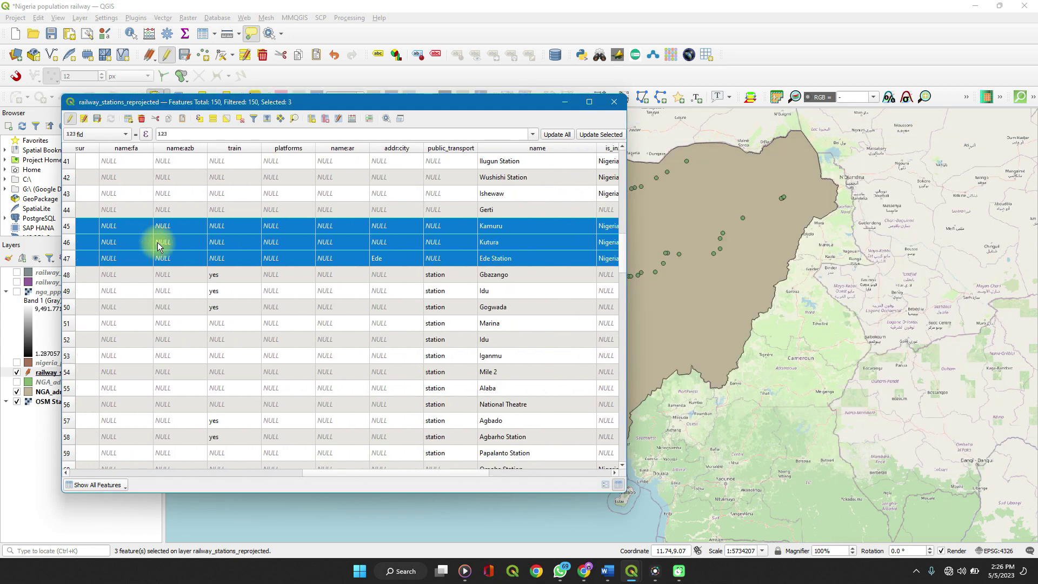
scroll(157, 242, right, 6)
scroll(157, 242, up, 5)
scroll(157, 243, down, 2)
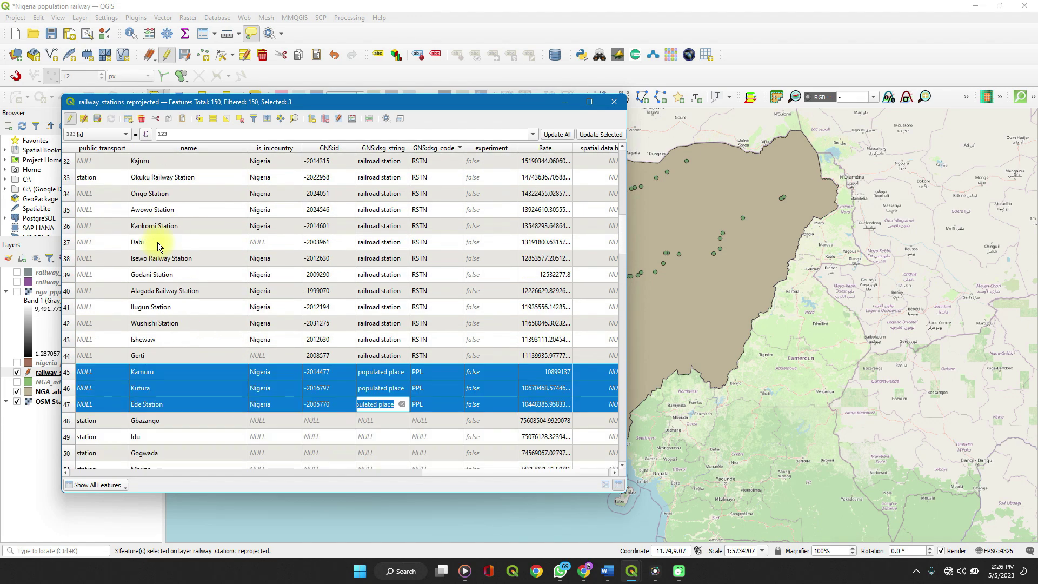
scroll(157, 242, down, 6)
scroll(157, 242, up, 5)
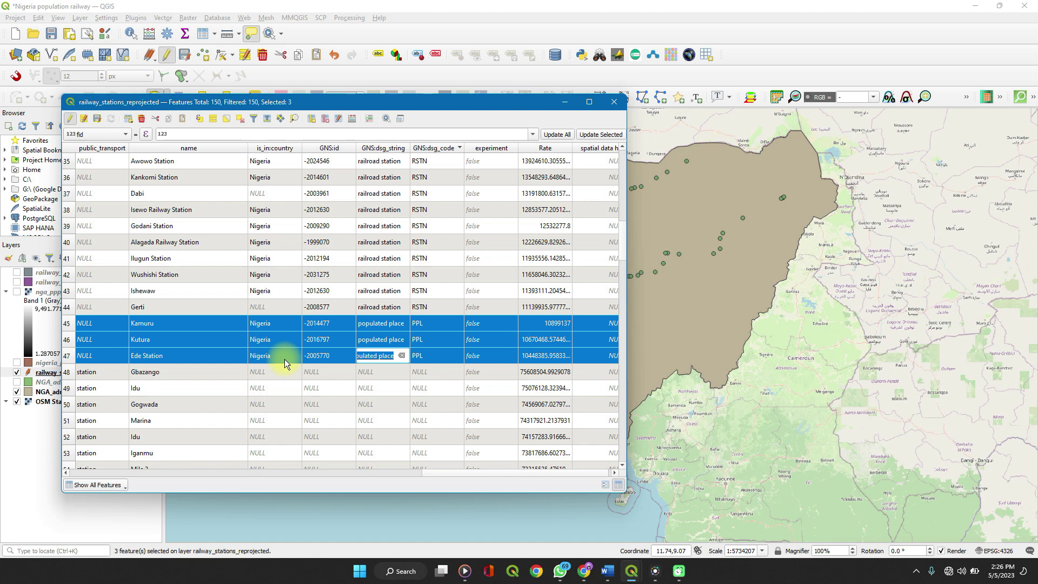
scroll(250, 356, left, 4)
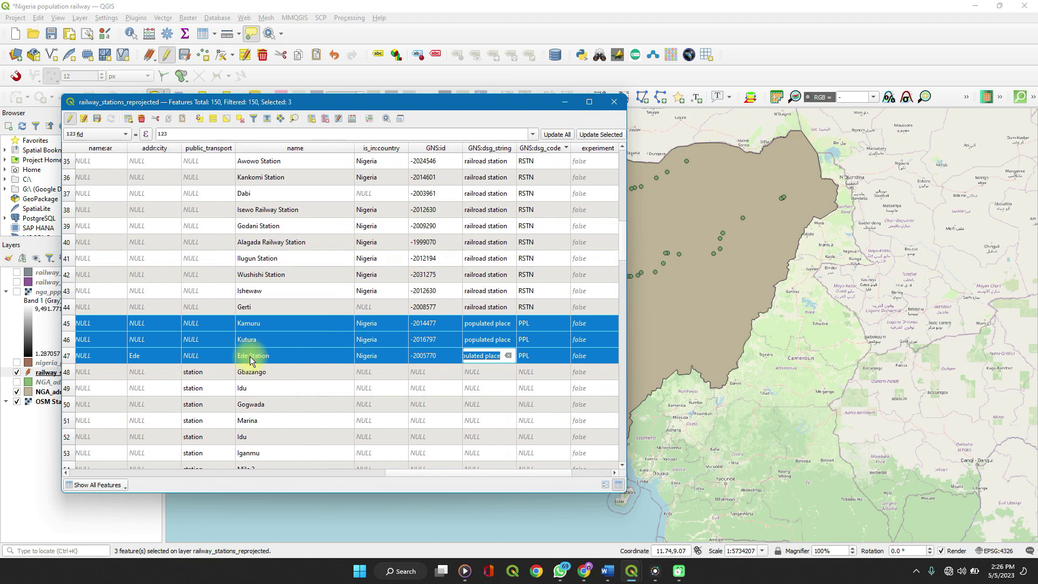
scroll(249, 356, left, 1)
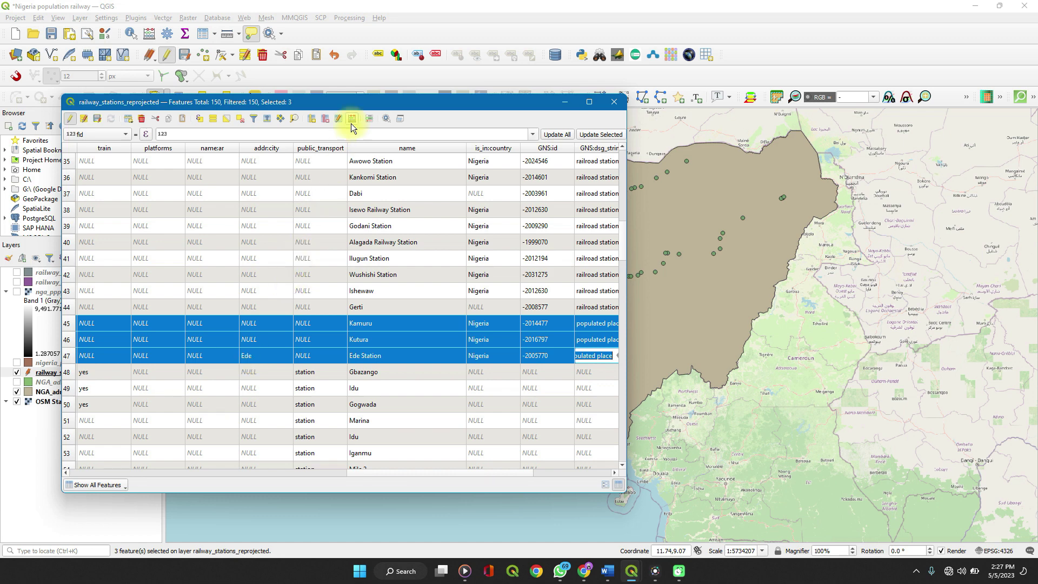
drag(356, 106, 603, 122)
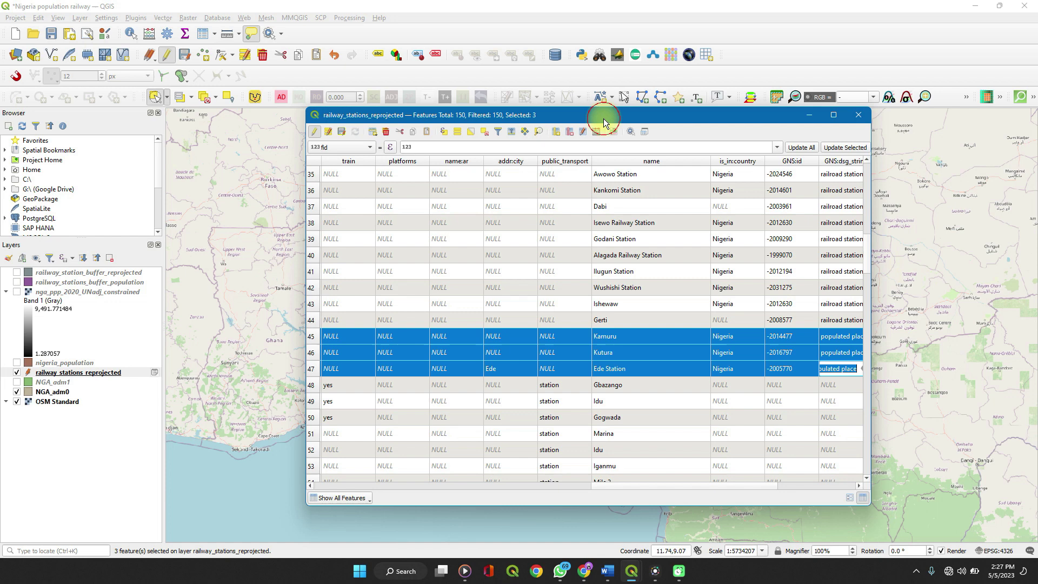
right_click(122, 372)
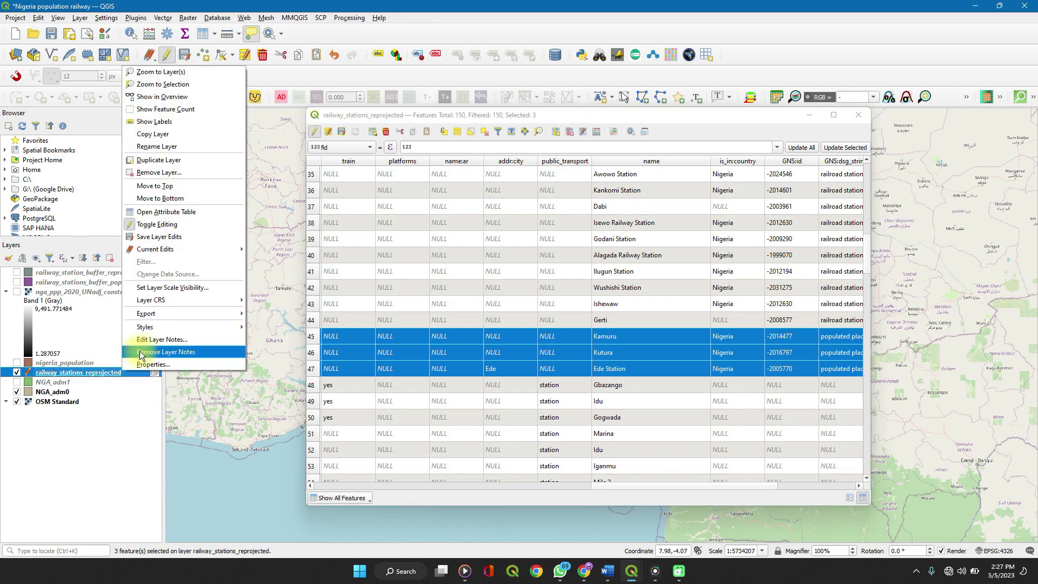
mouse_move(205, 313)
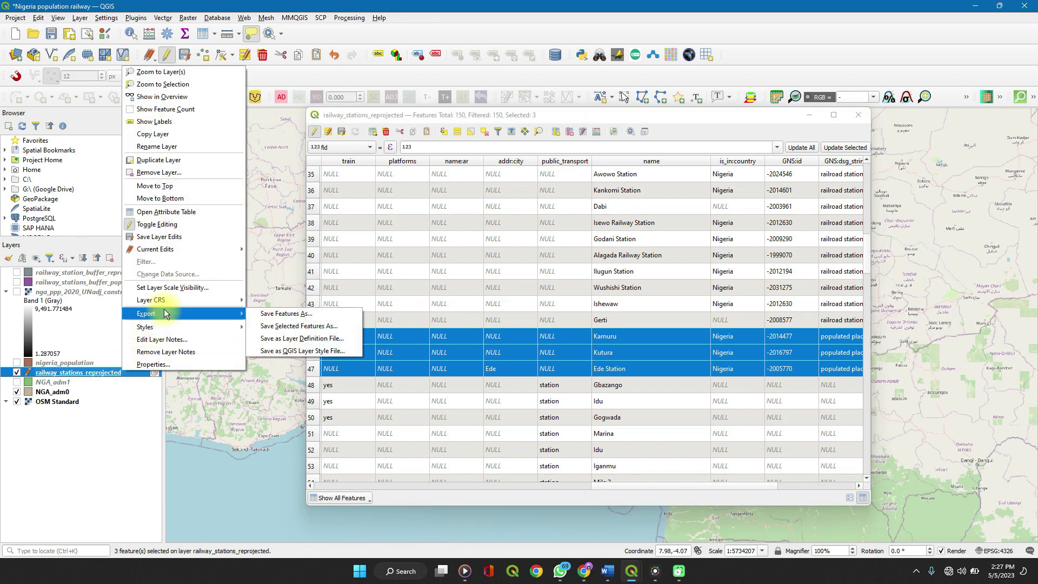
click(270, 327)
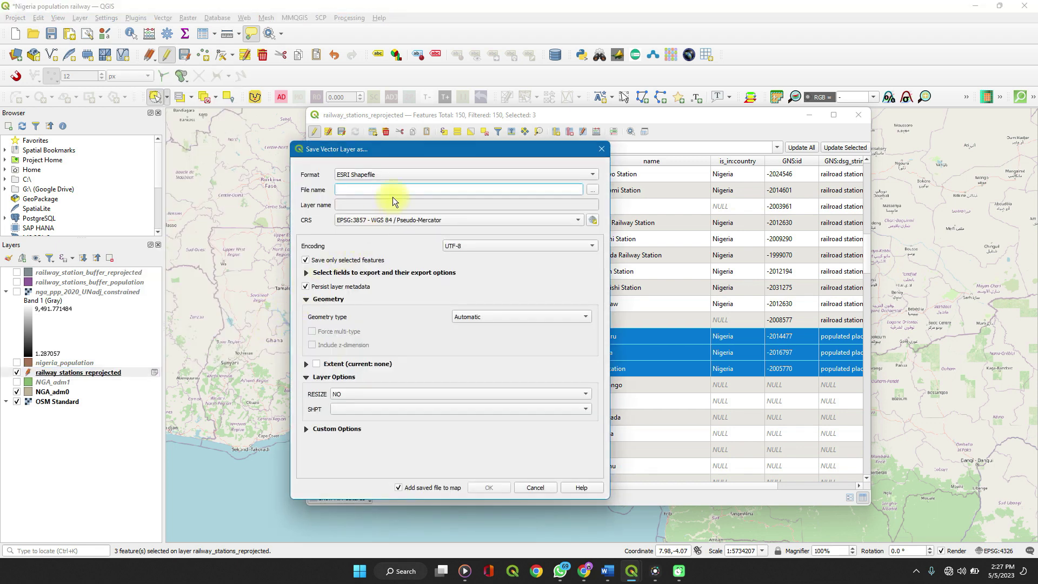
- Save the three selected stations as an ESRI Shapefile named 'spatial data h'
click(395, 175)
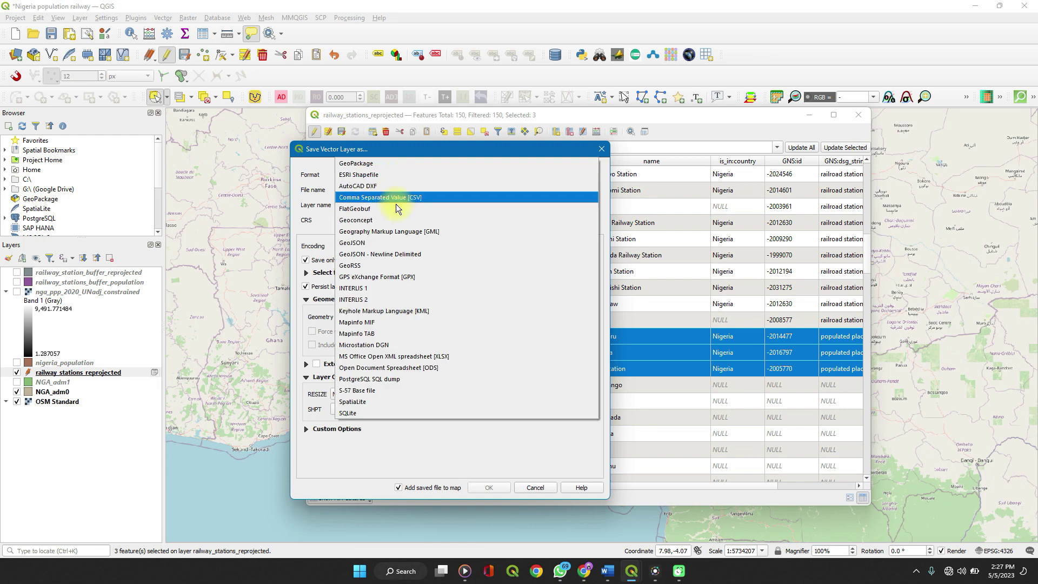
click(374, 174)
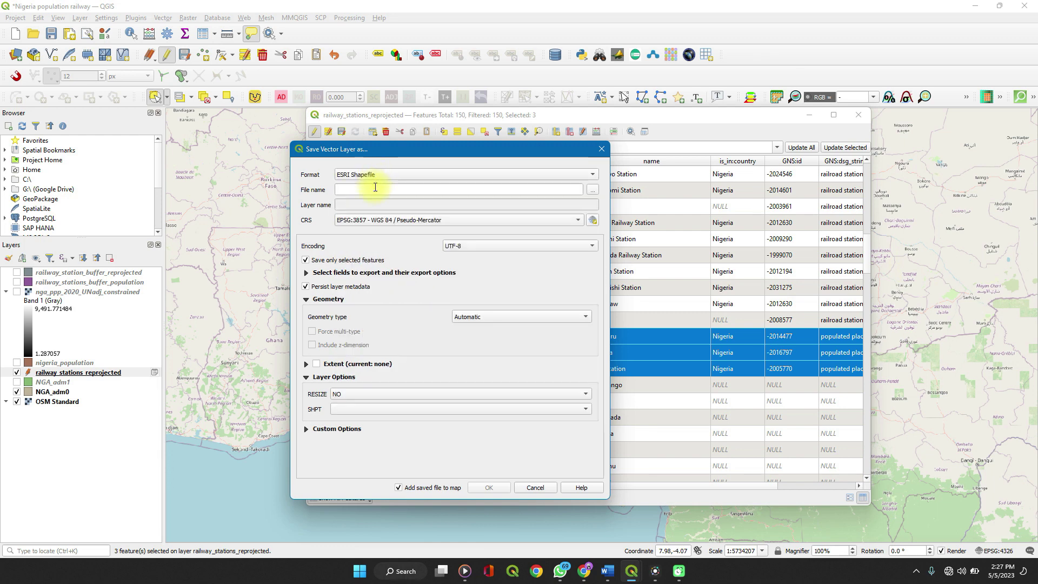
click(375, 188)
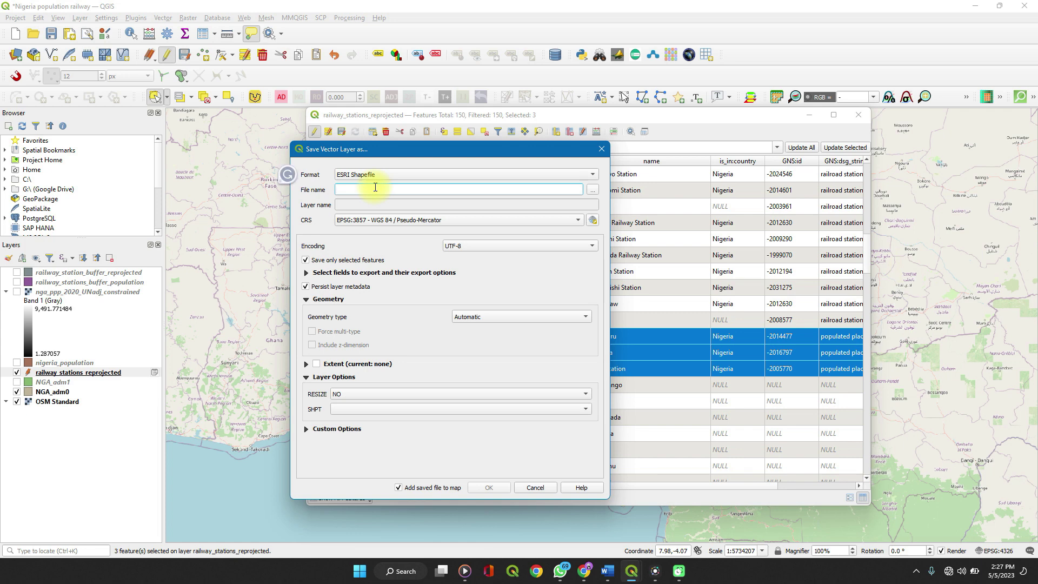
text(spatial data h)
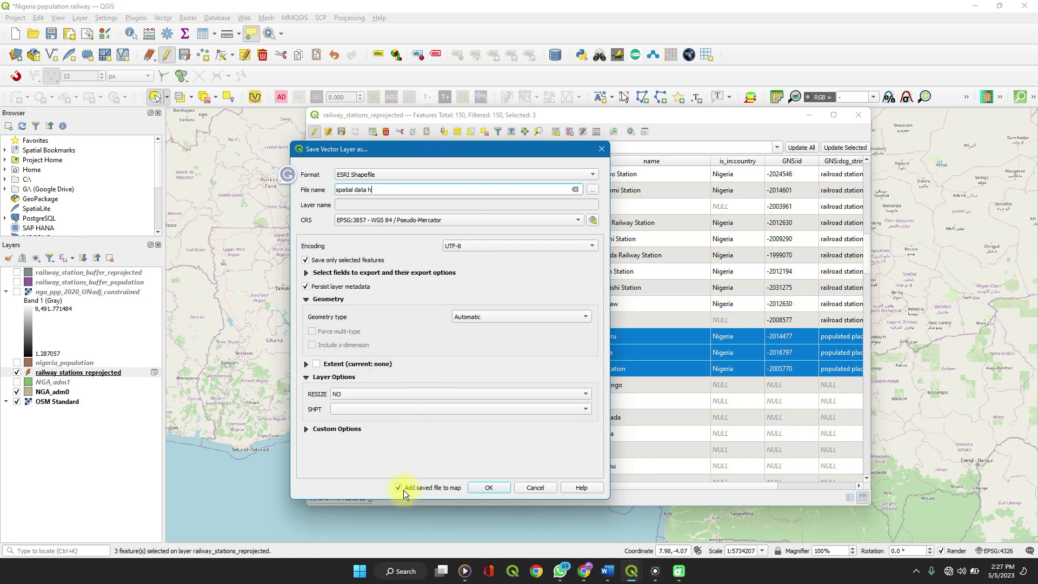
click(477, 487)
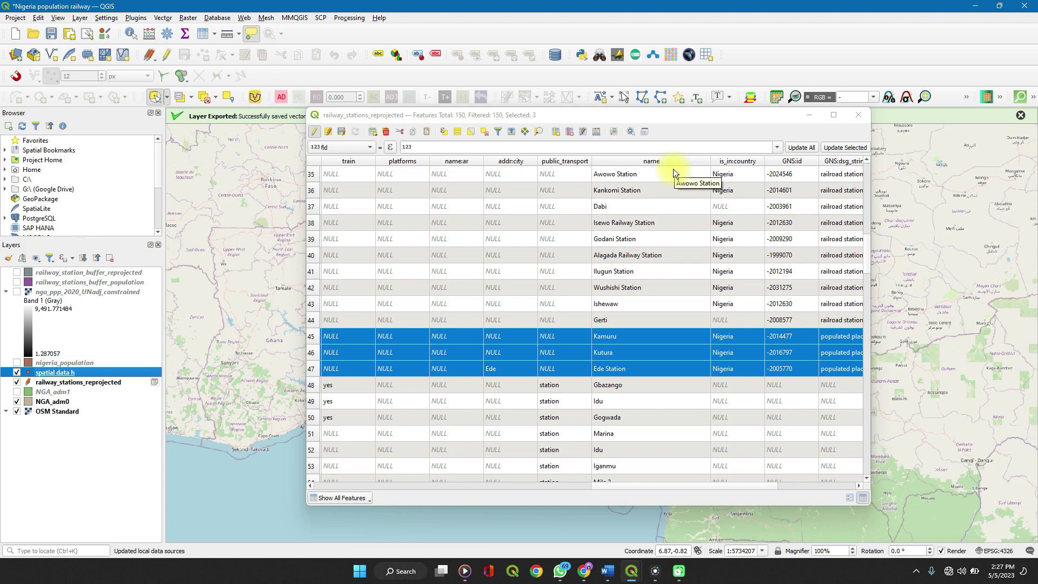
- Deselect all stations in the railway_stations_reprojected table and launch the Field Calculator
double_click(693, 199)
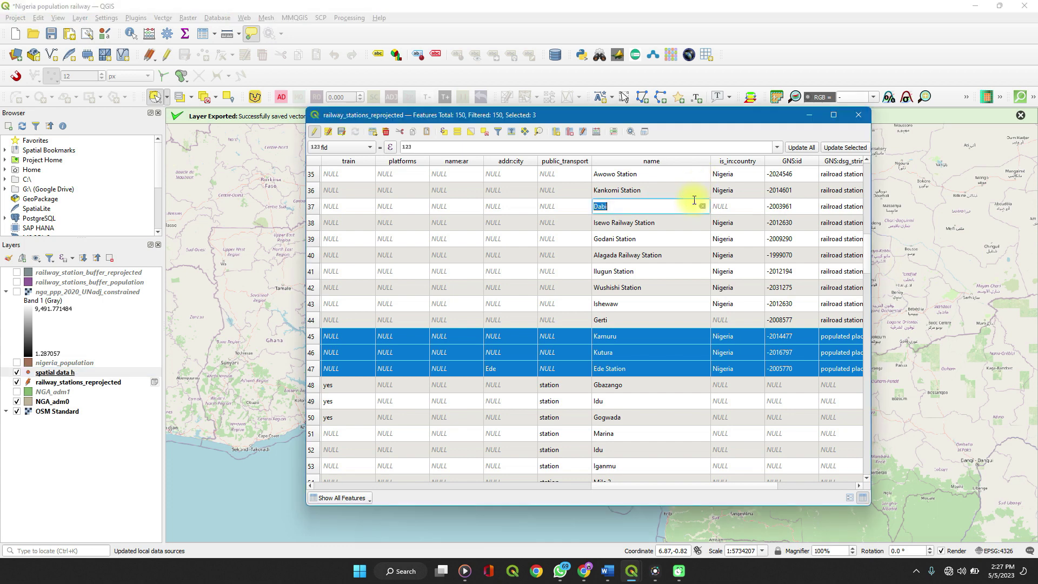
click(487, 132)
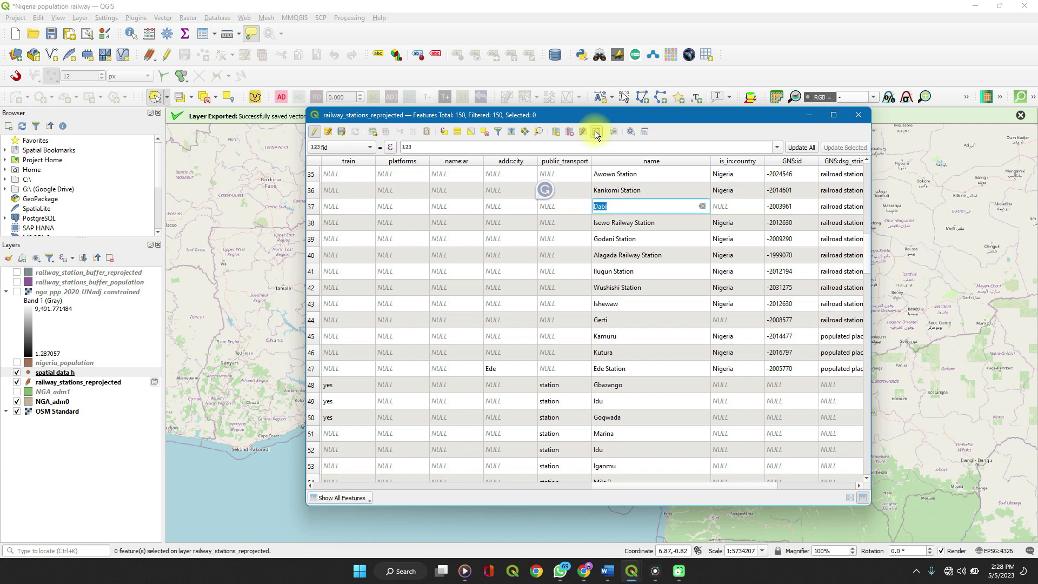
click(594, 131)
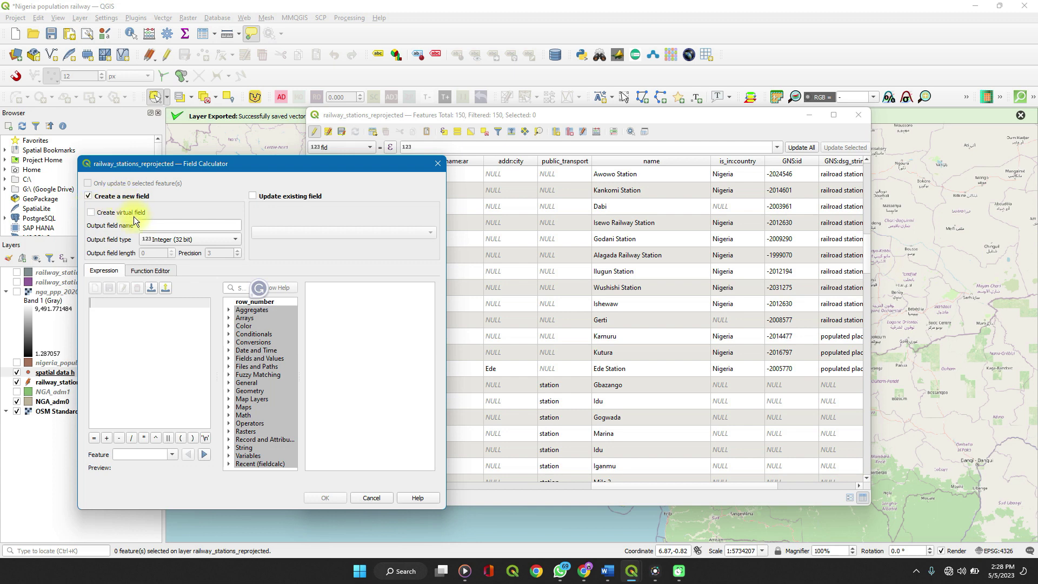
click(634, 117)
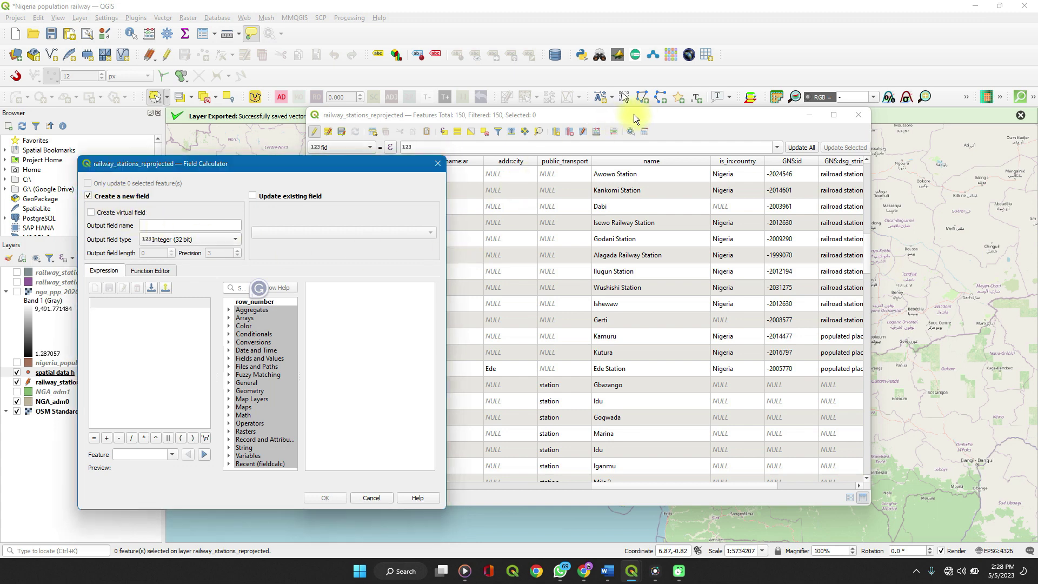
click(438, 164)
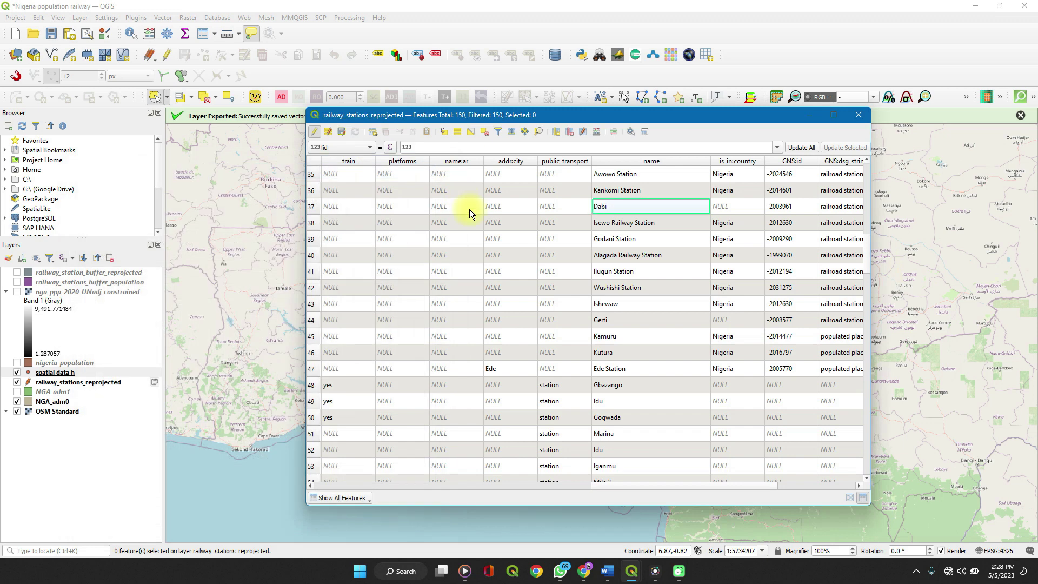
scroll(482, 226, left, 5)
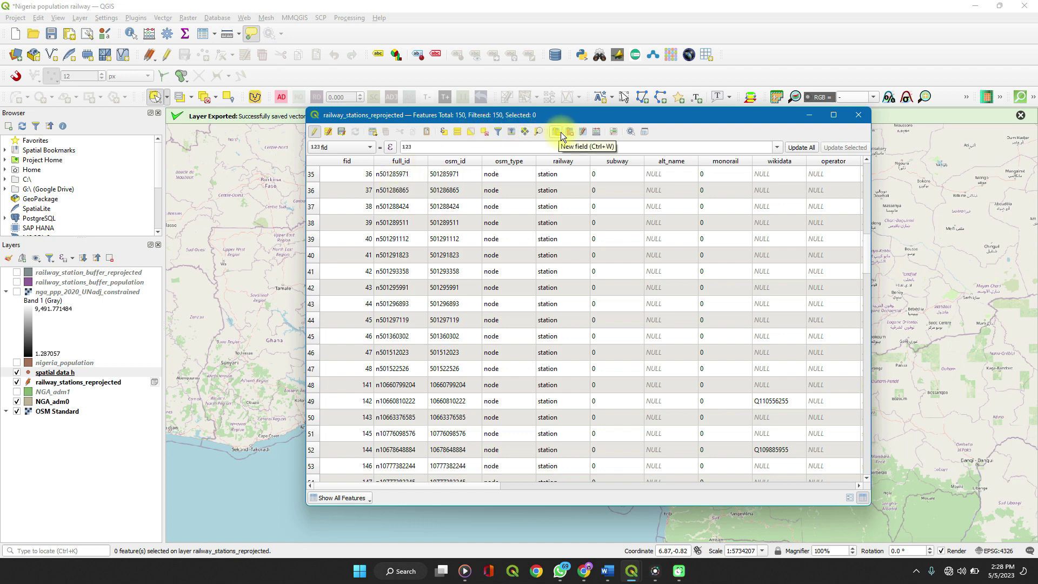
click(596, 131)
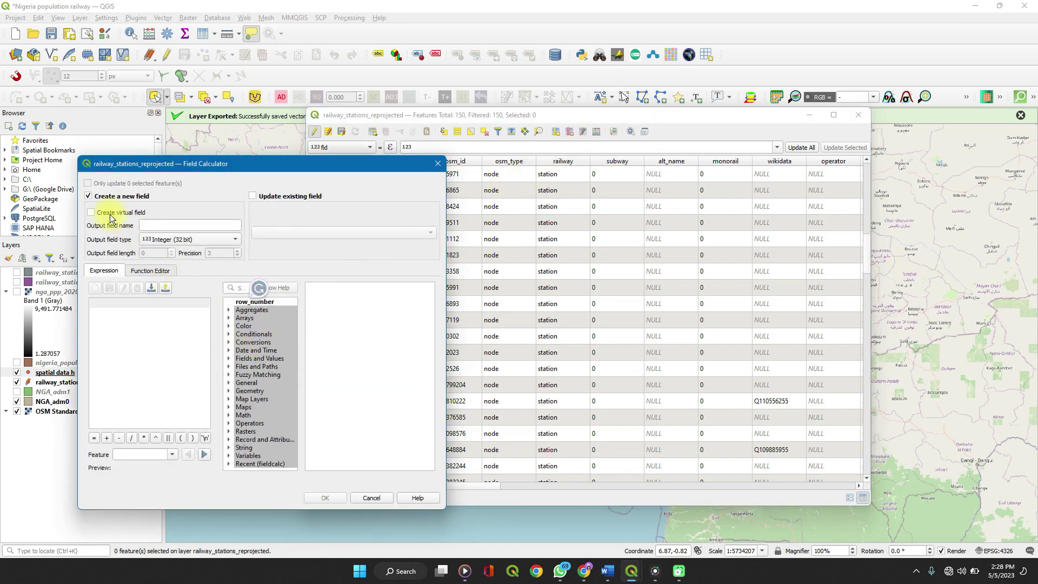
- Enter Pop_to_workers as the new output field name with type Decimal number (real)
click(185, 219)
click(190, 225)
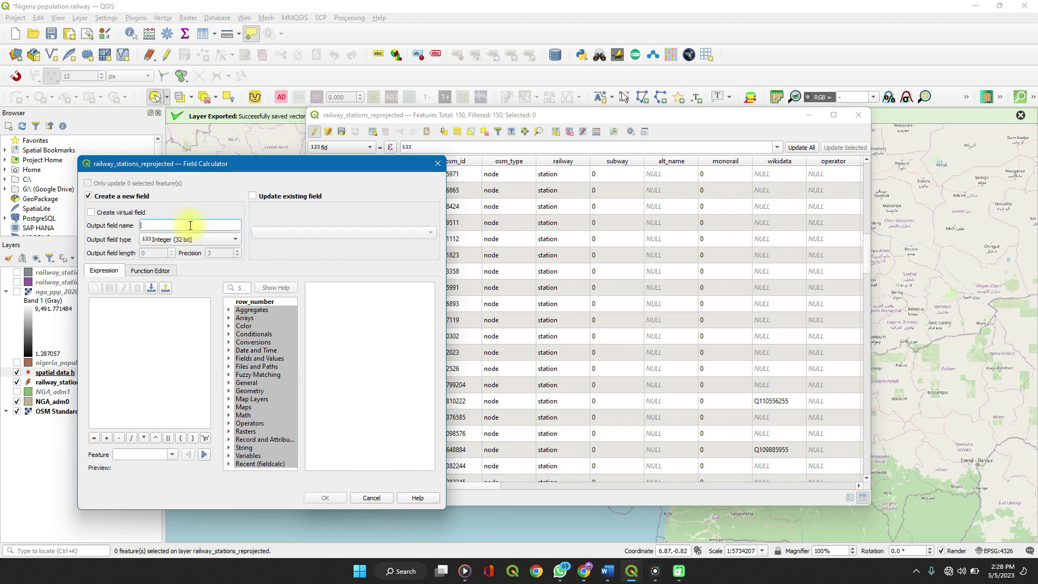
text(P)
text(op_to_wor)
text(kers)
click(185, 240)
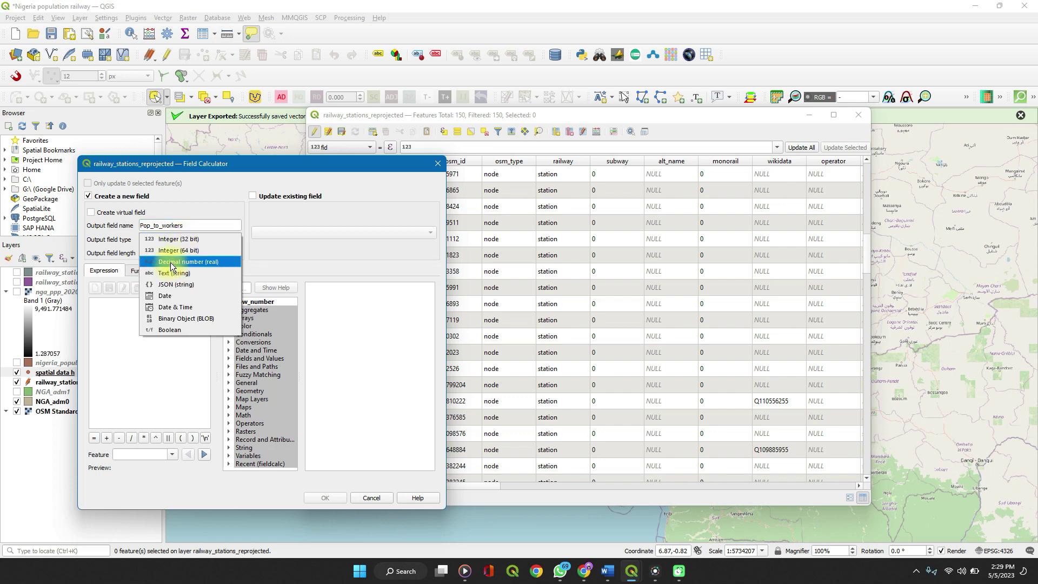
click(172, 263)
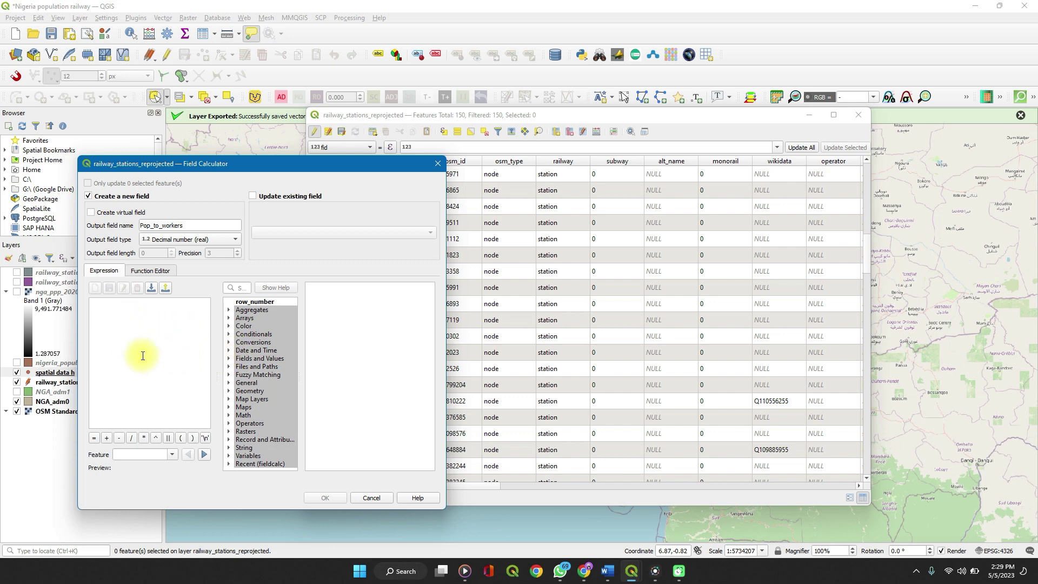
- Build the expression "osm_id" / "fid" and apply it to fill Pop_to_workers
click(230, 359)
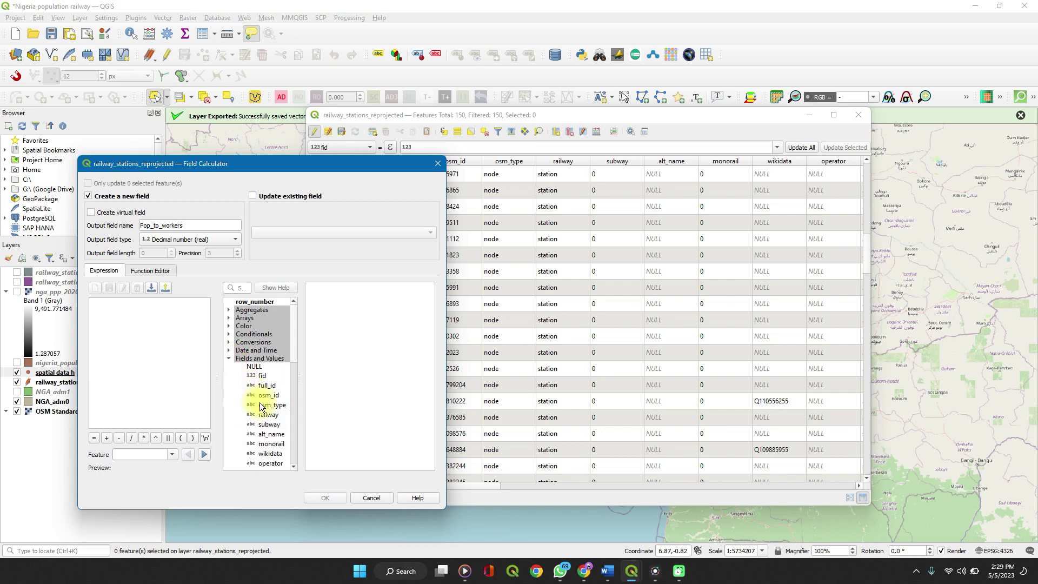
scroll(260, 402, down, 1)
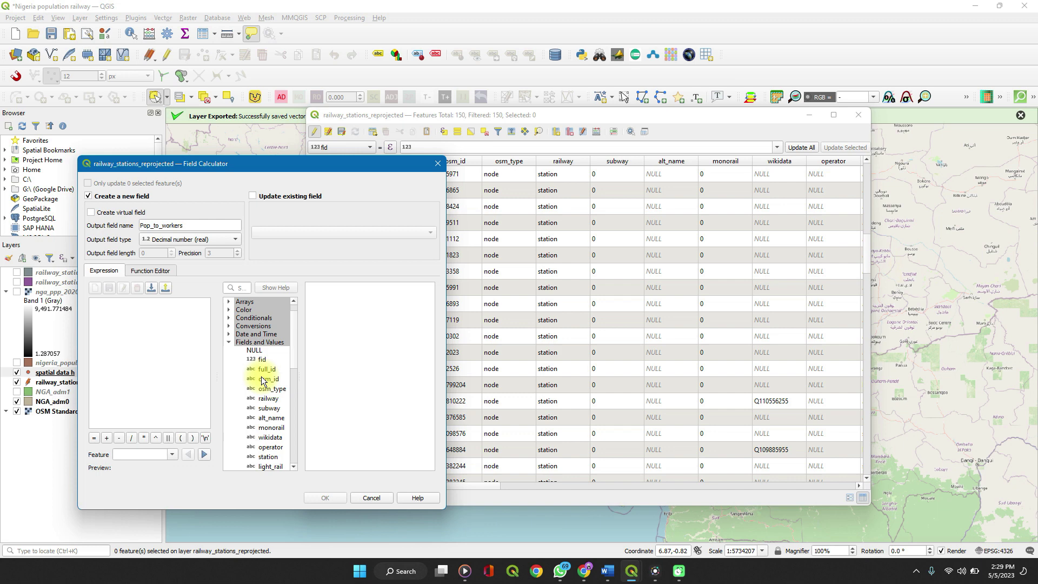
click(262, 379)
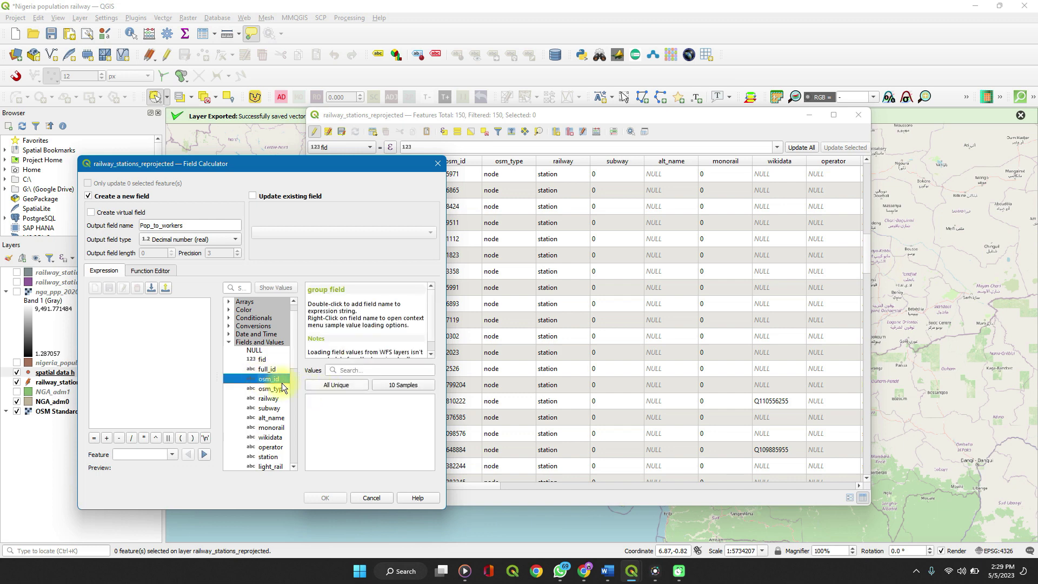
double_click(271, 380)
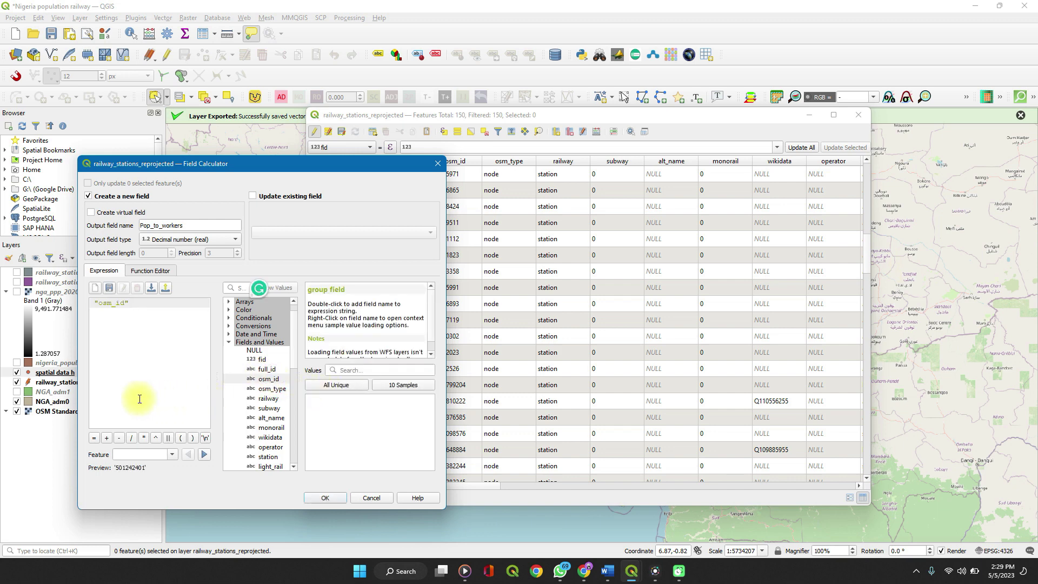
click(129, 439)
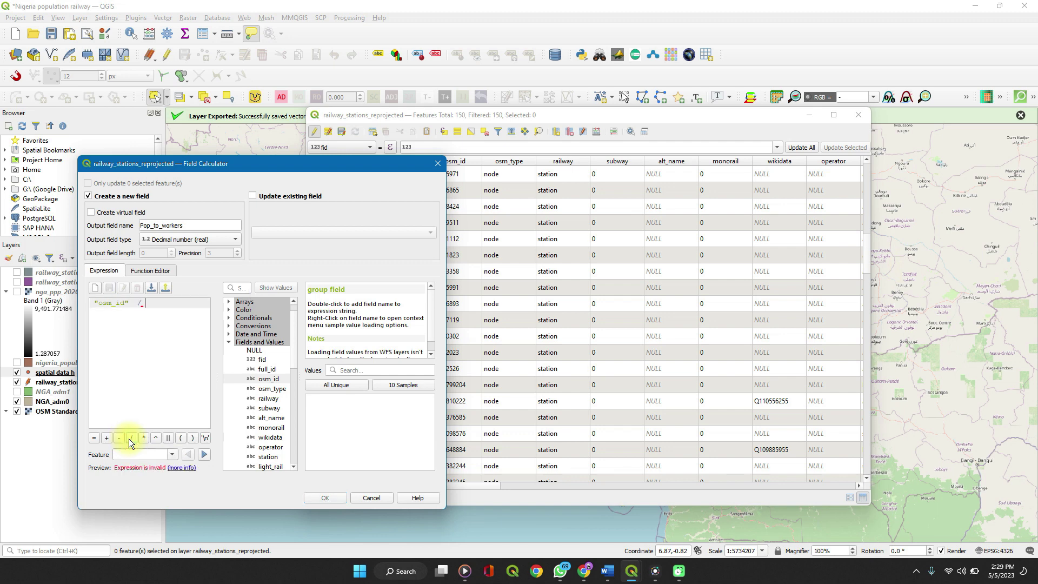
double_click(271, 358)
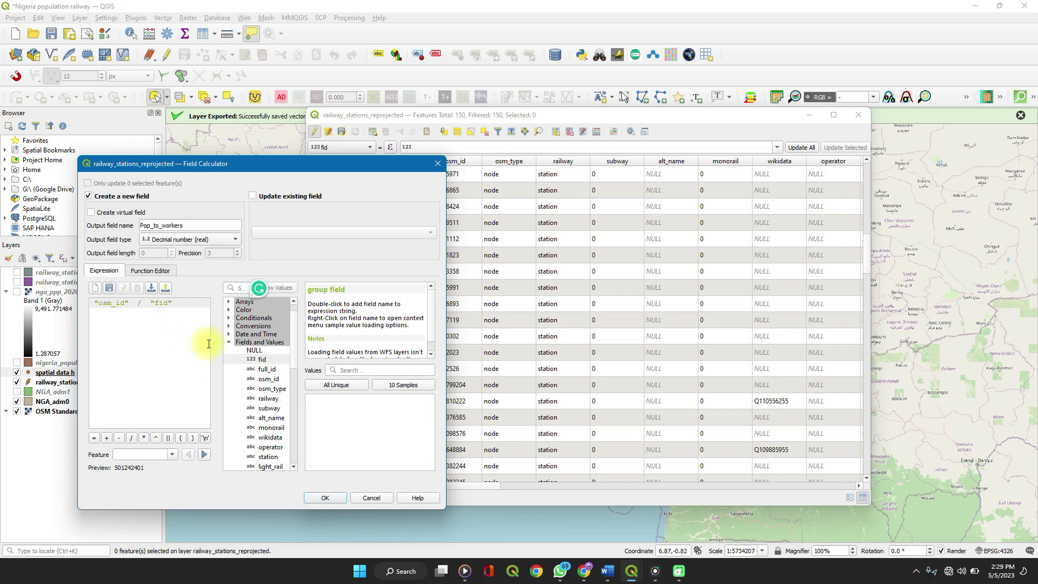
click(323, 498)
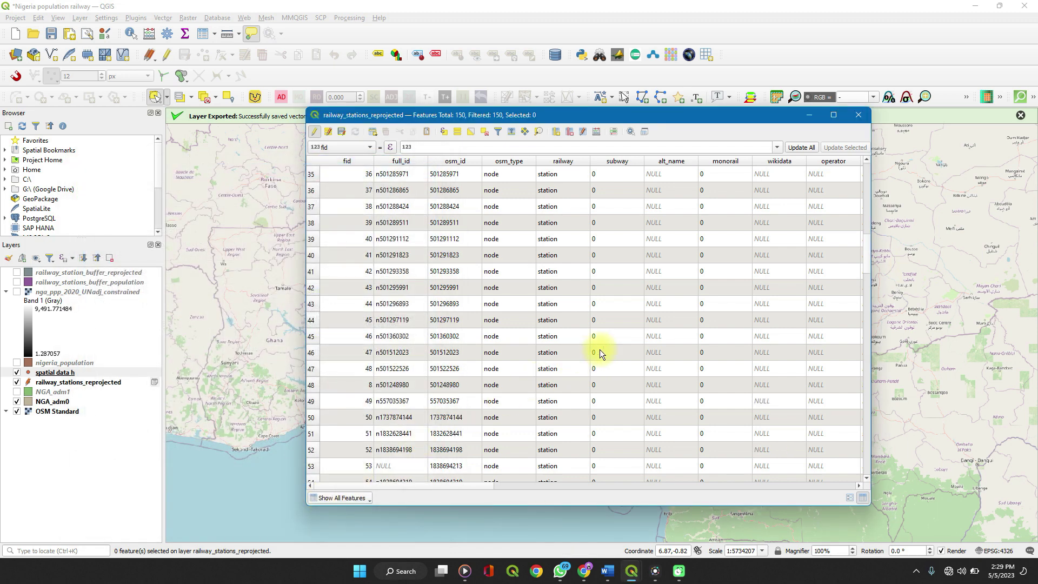
- Scroll to the Pop_to_workers column and check values like 501242401 in the first rows
scroll(699, 323, right, 6)
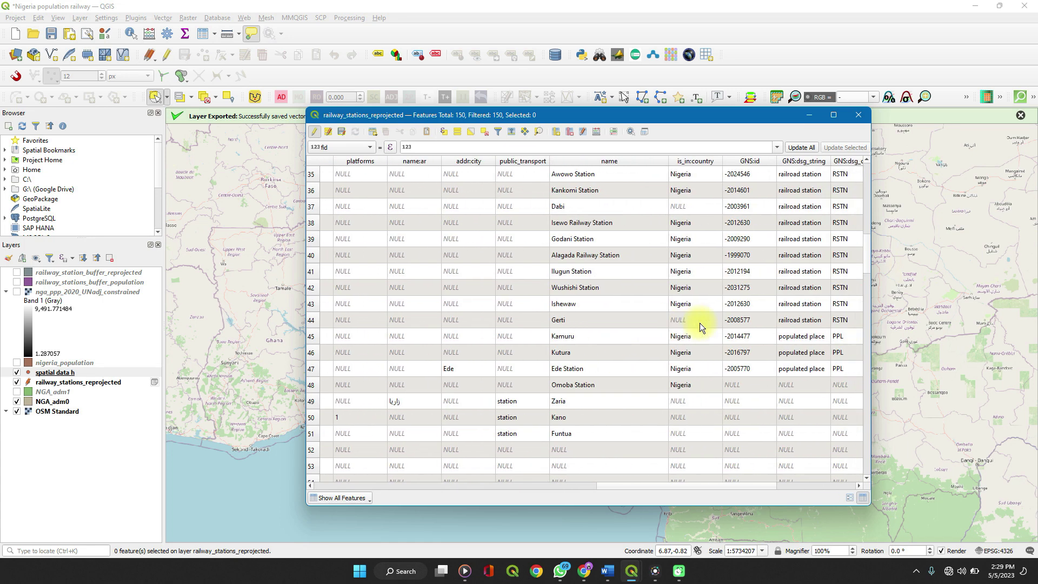
scroll(700, 323, right, 4)
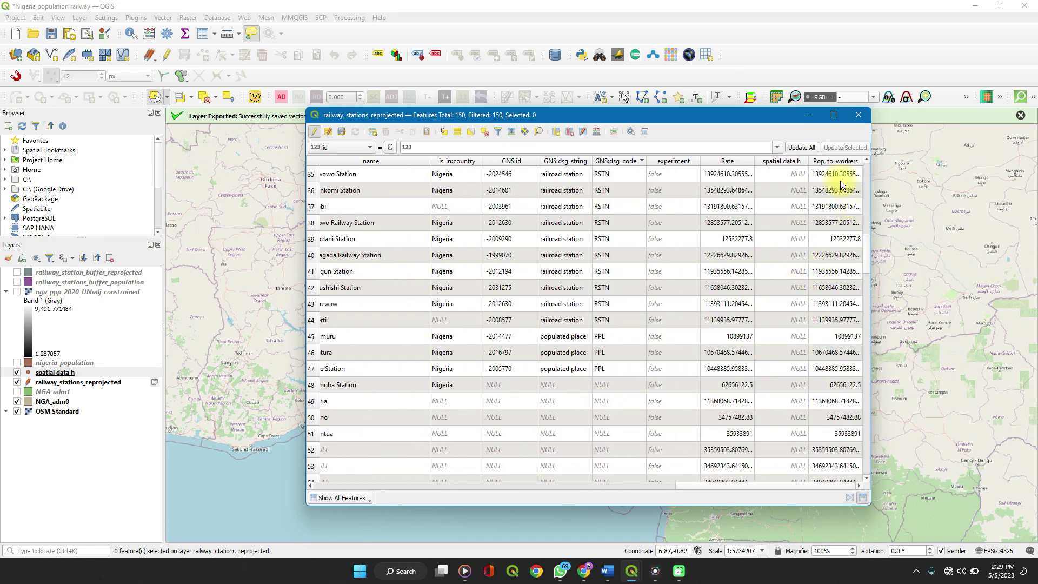
scroll(835, 255, up, 3)
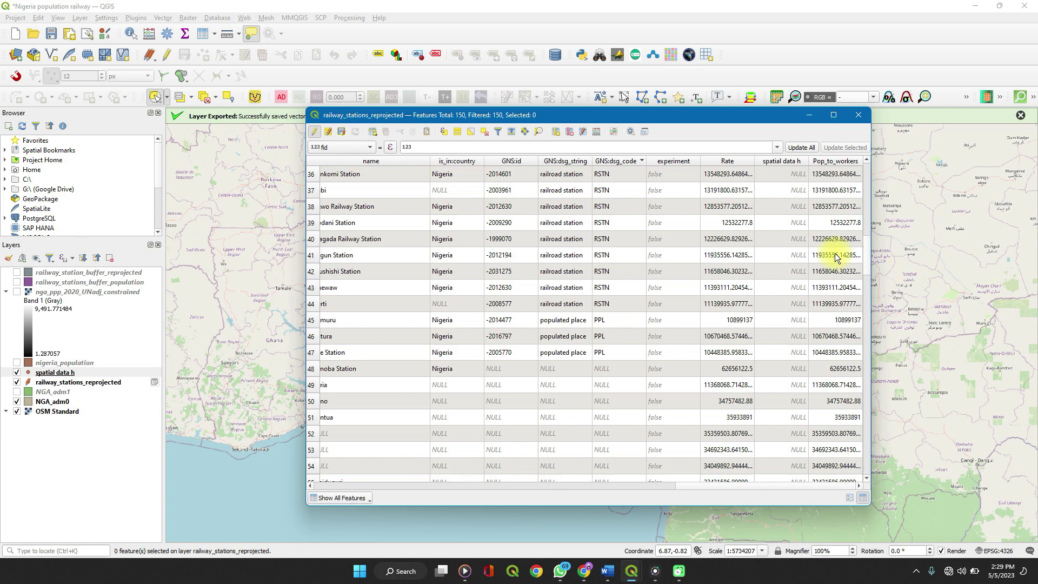
scroll(835, 255, up, 8)
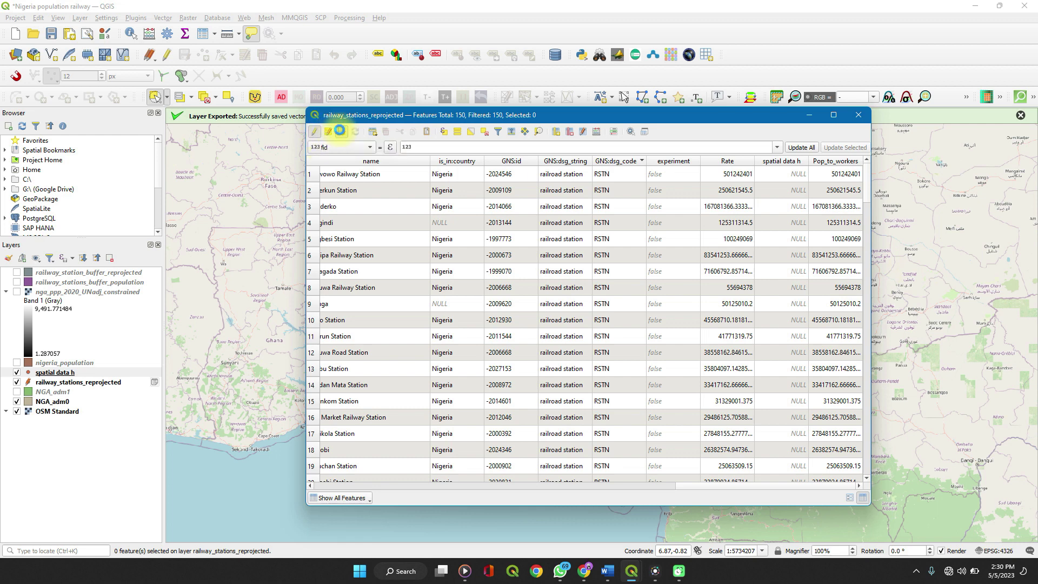
- Save the edits to the railway_stations_reprojected layer
click(342, 134)
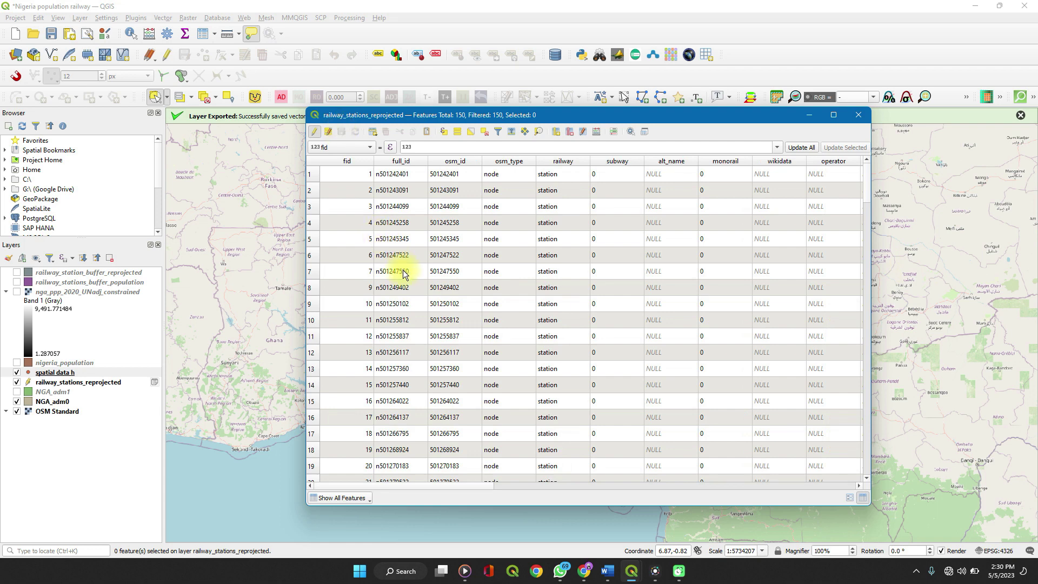